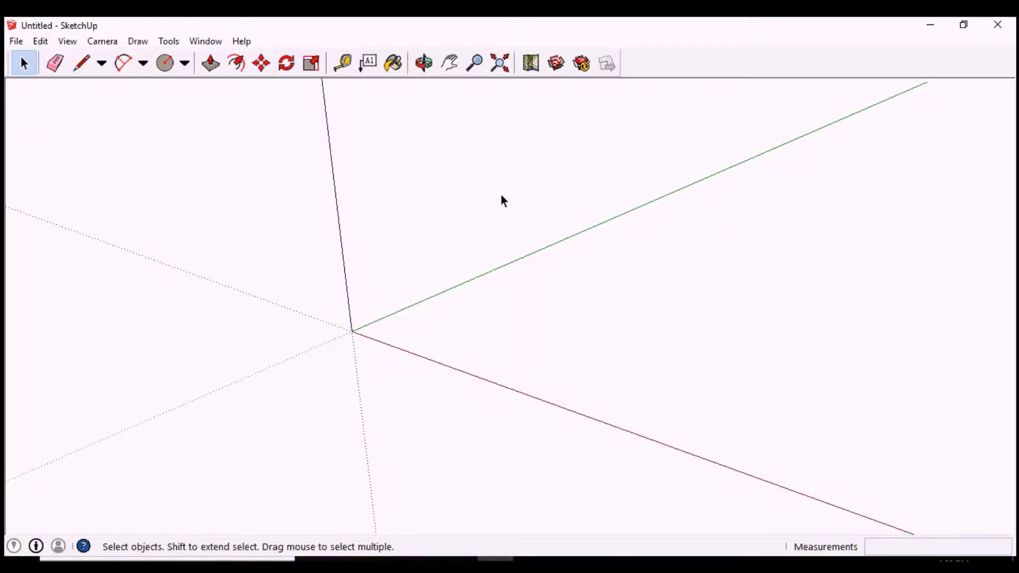
- Open 3D Warehouse and search it for "china cabinet"
left_click(557, 64)
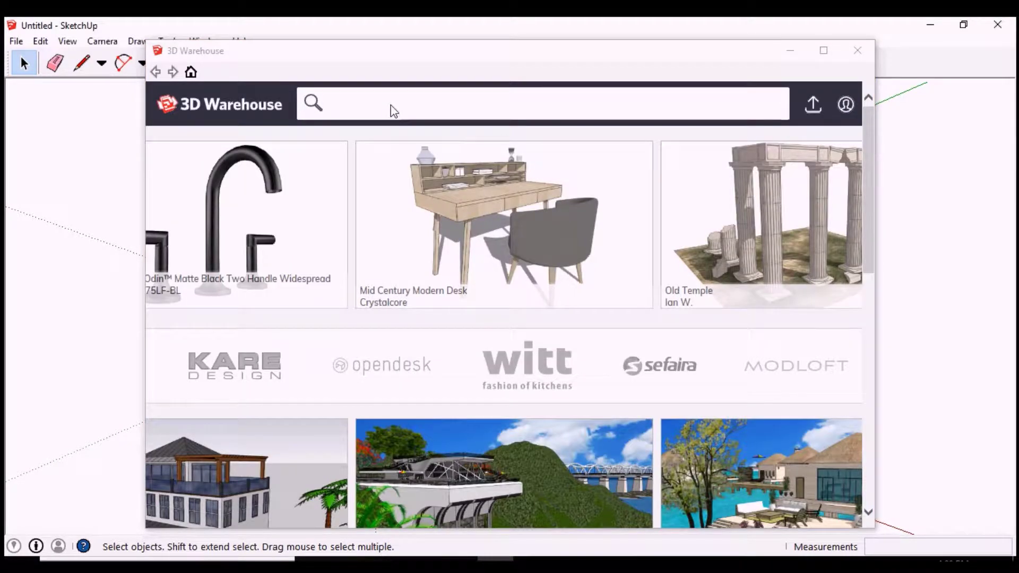
left_click(380, 105)
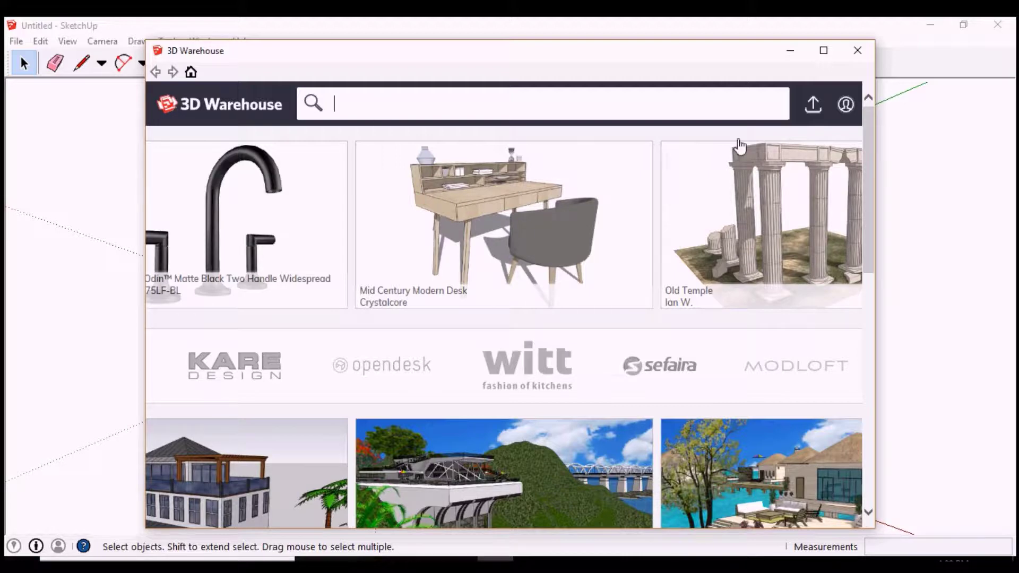
mouse_move(867, 152)
left_mouse_down()
mouse_move(868, 345)
mouse_move(891, 139)
left_mouse_up()
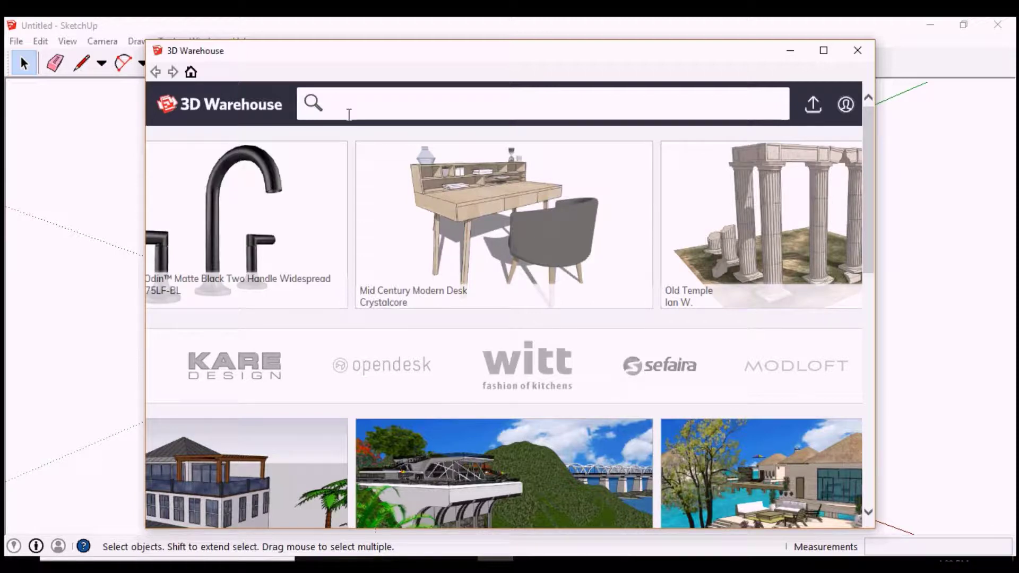
type("china cabinets")
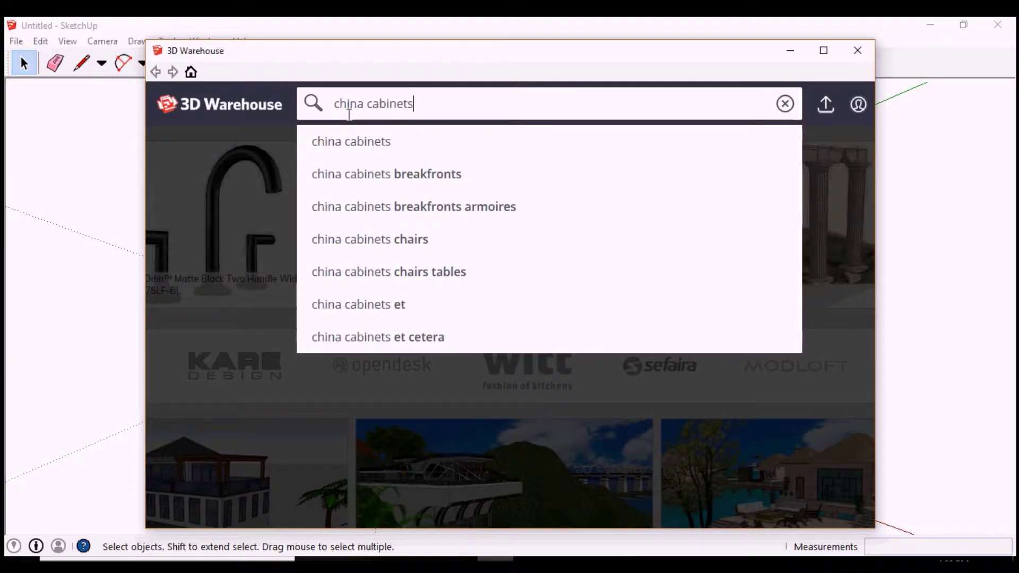
key("BackSpace")
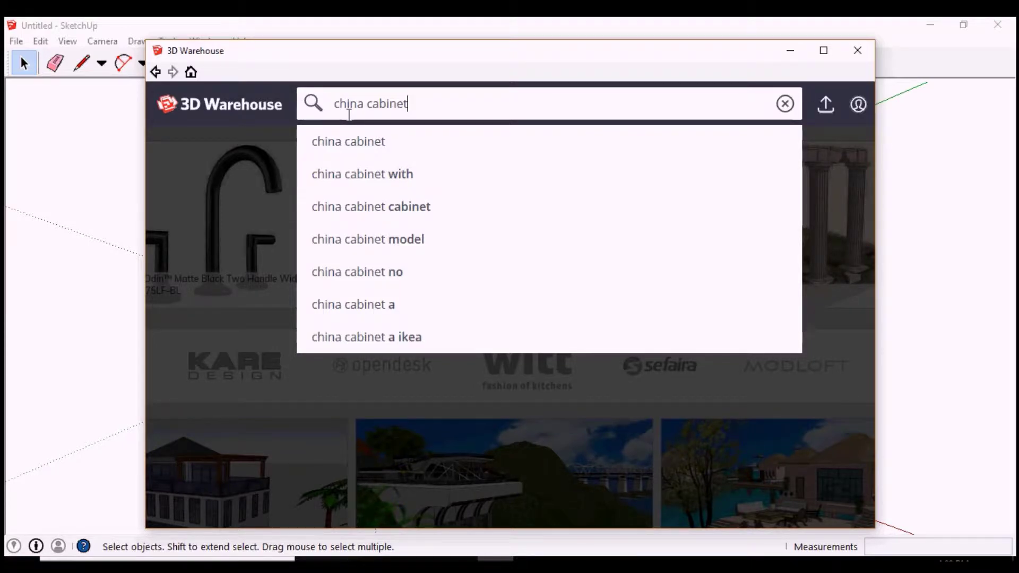
key("Return")
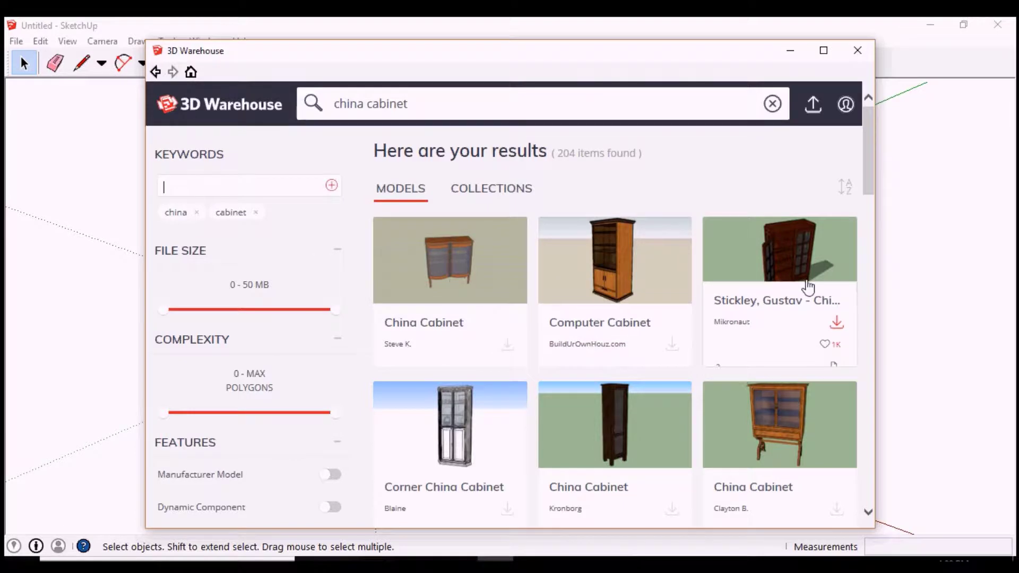
- Inspect the China Cabinet (colored) model's details page and return to the search results
left_click_drag(870, 139, 884, 208)
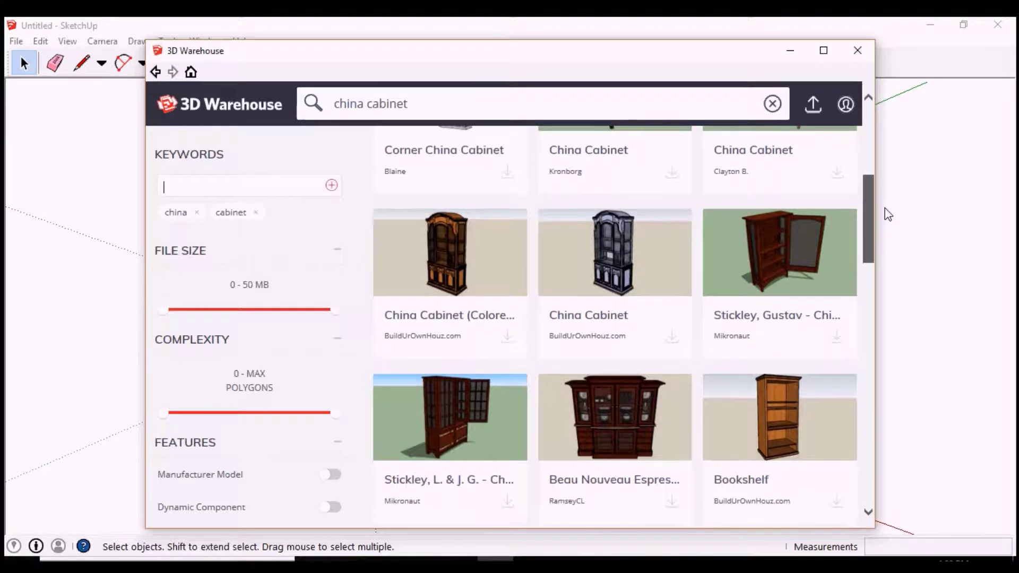
left_click(435, 252)
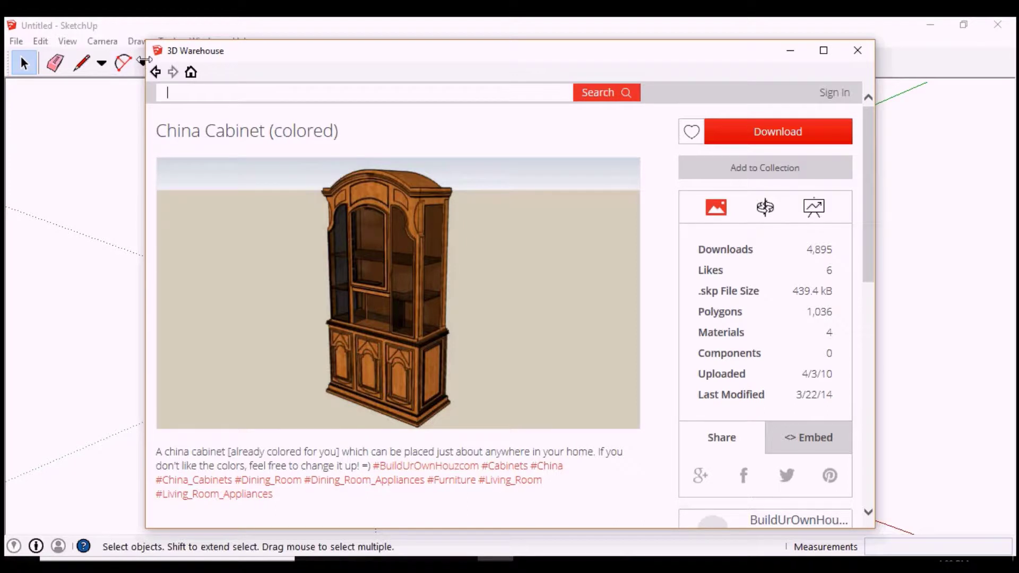
left_click(154, 74)
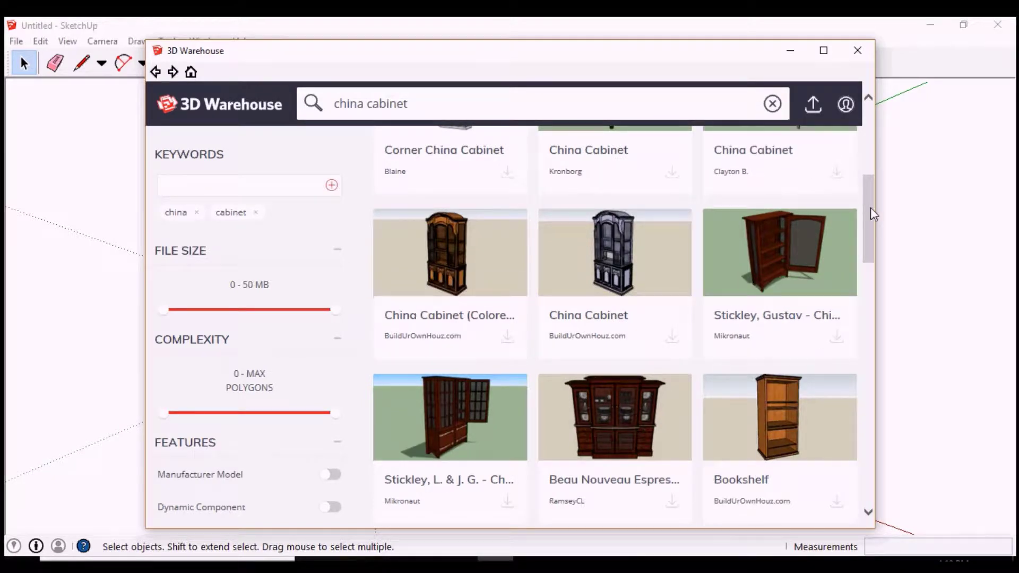
- Browse further through the china cabinet results and open the Oak China Cabinet with Wine Rack model page
left_click_drag(870, 208, 877, 258)
scroll(878, 272, "down", 5)
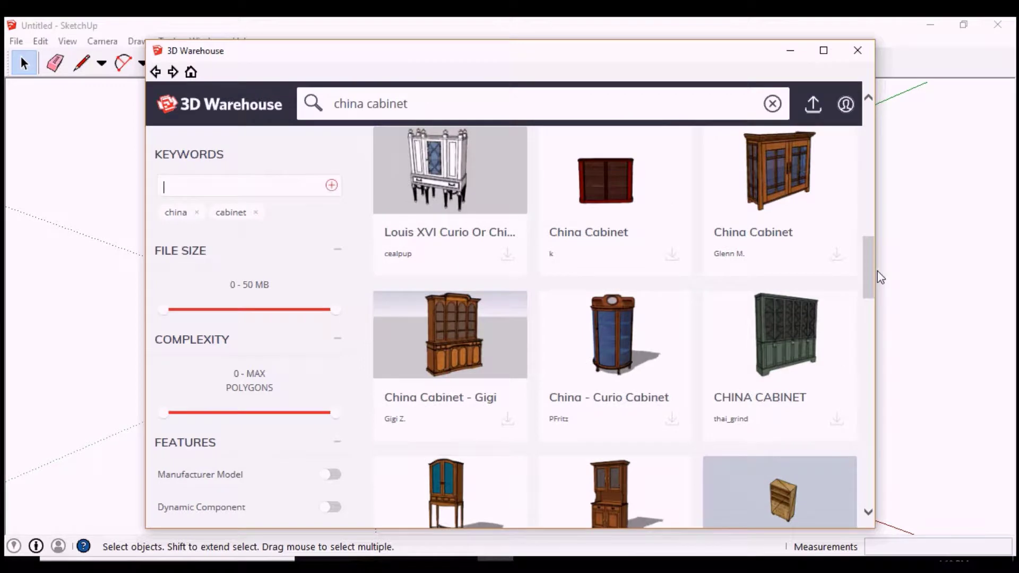
left_click_drag(871, 260, 872, 282)
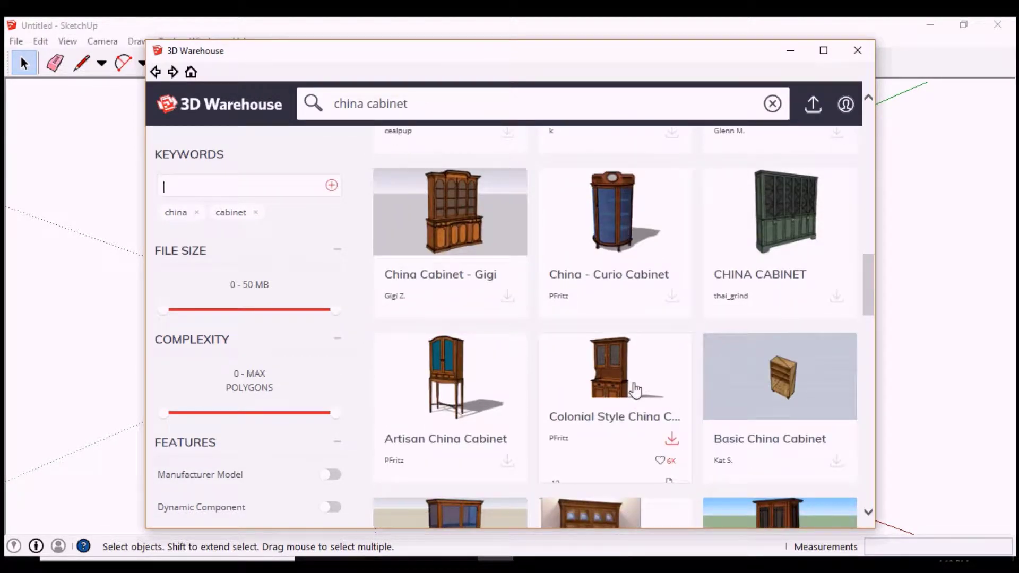
left_click_drag(870, 283, 874, 320)
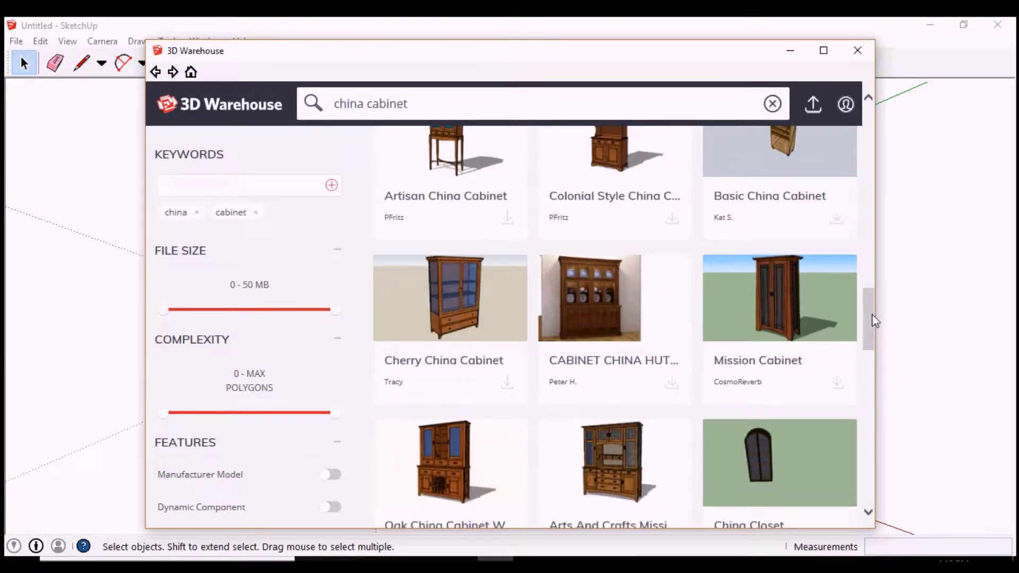
left_click(402, 478)
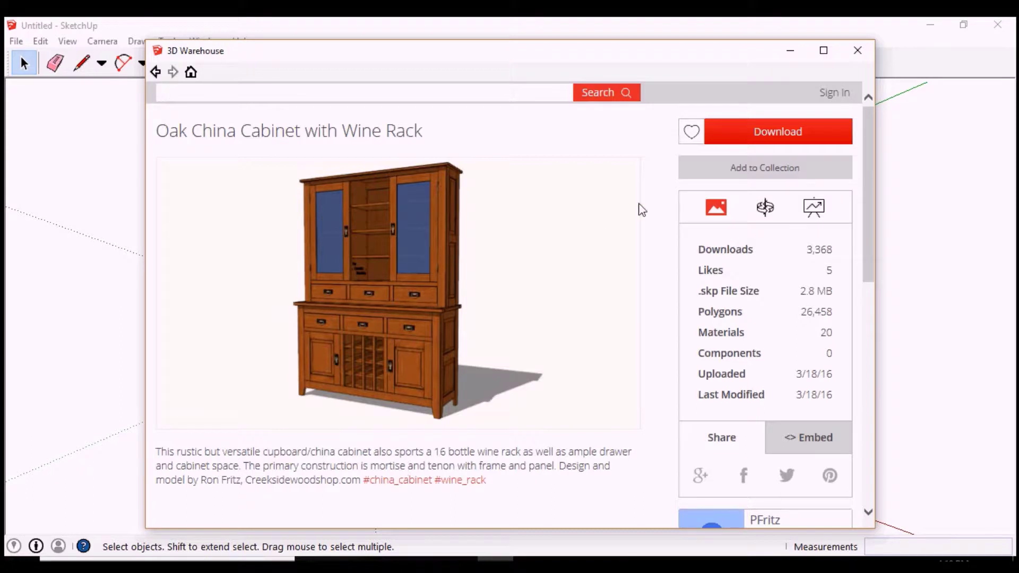
- Download the oak cabinet directly into the current model and place it between the red and green axes near the origin
left_click(762, 139)
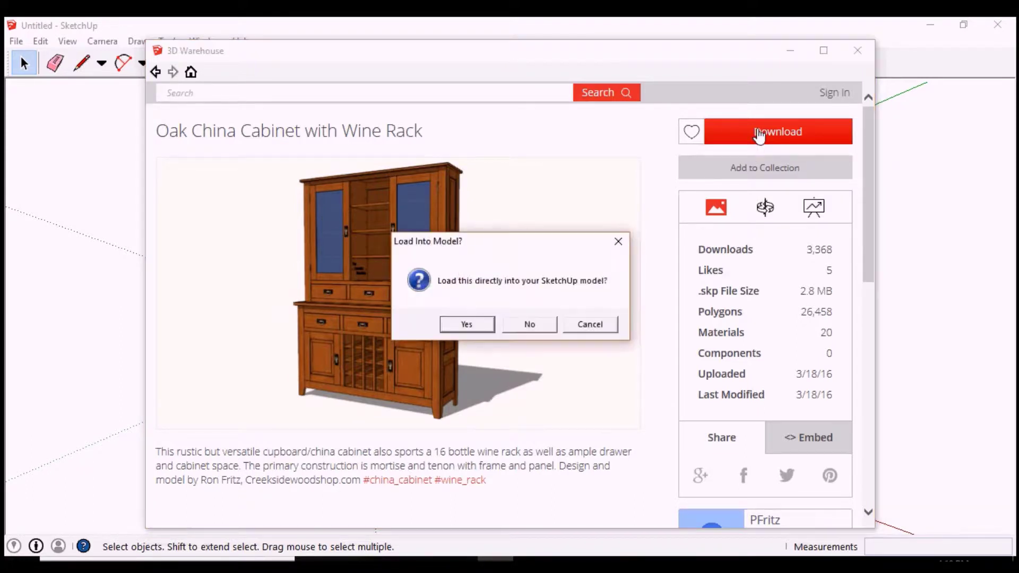
left_click(465, 324)
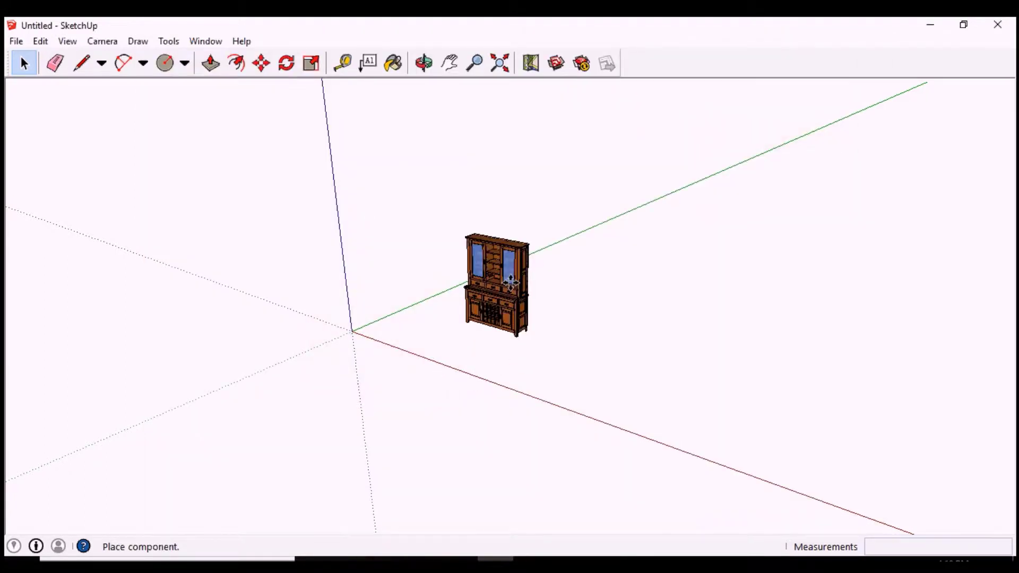
left_click(513, 286)
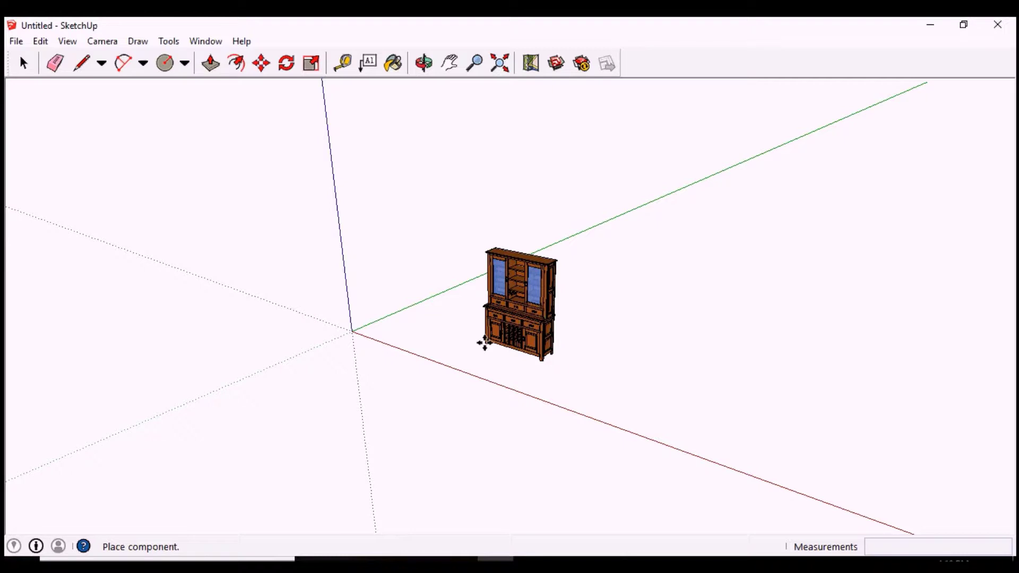
left_click(484, 342)
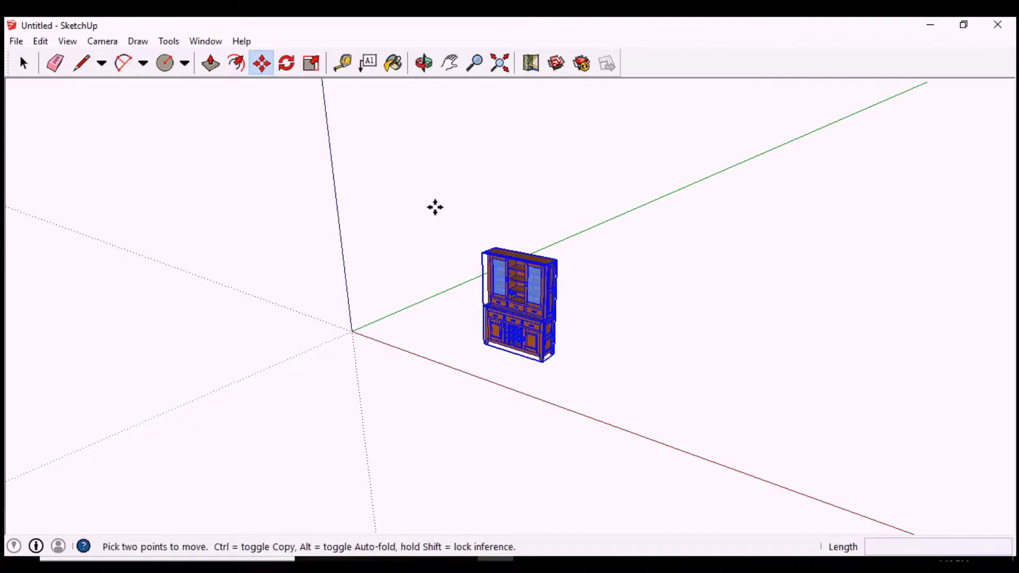
- Open the placed oak cabinet component for editing so its individual parts can be selected
left_click(499, 64)
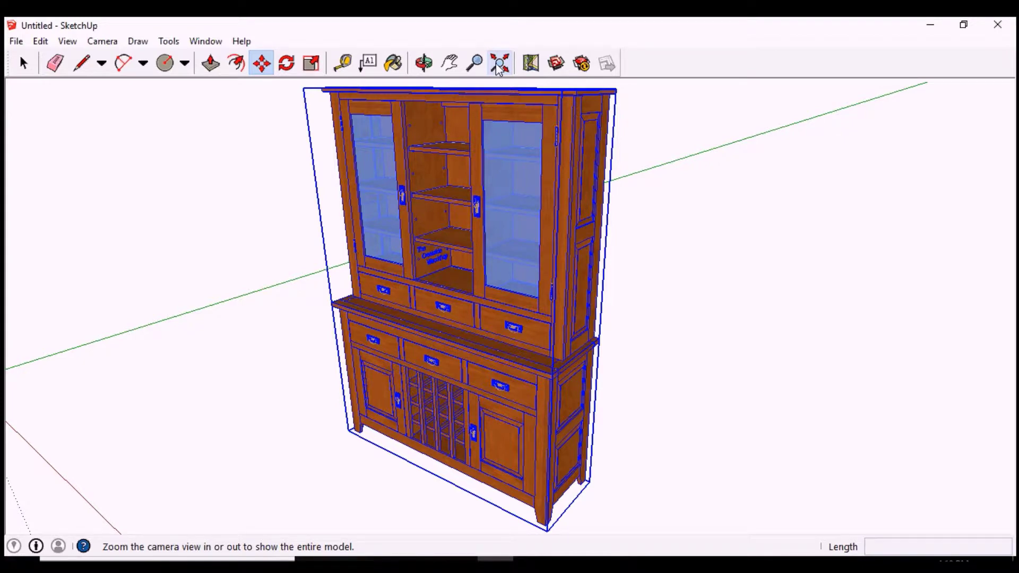
left_click(424, 64)
left_click_drag(280, 229, 455, 287)
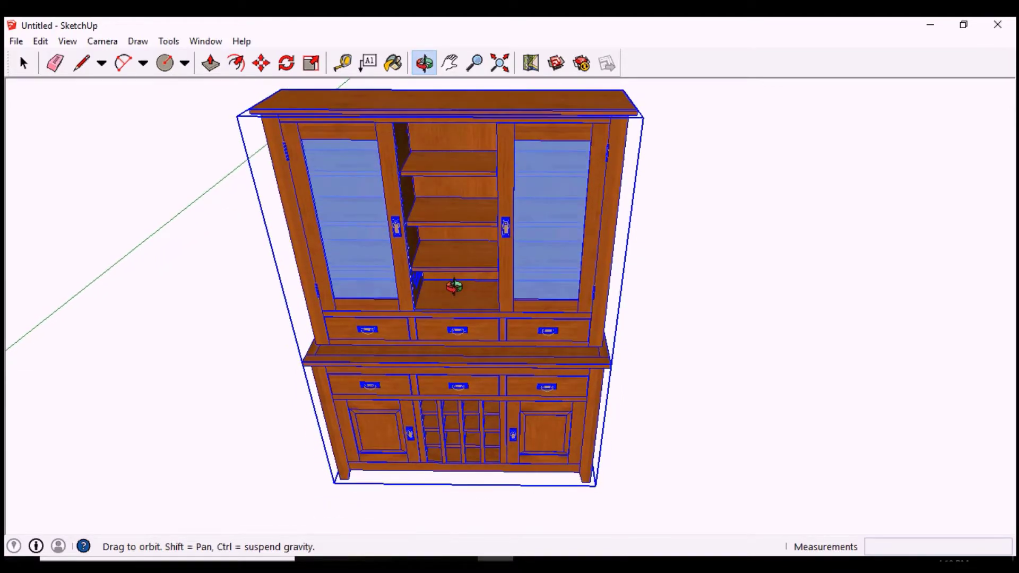
left_click(23, 63)
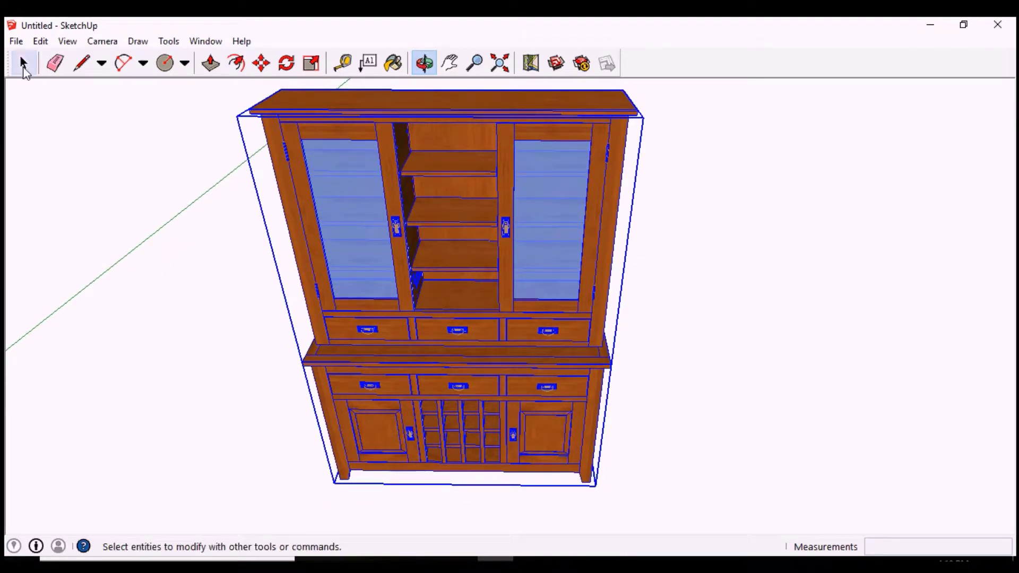
left_click(209, 285)
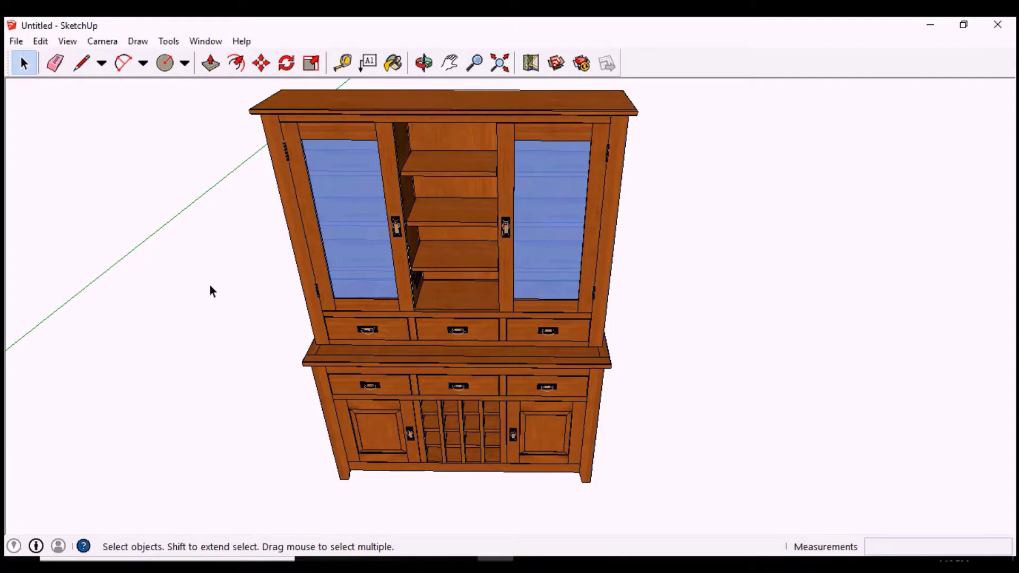
left_click(374, 233)
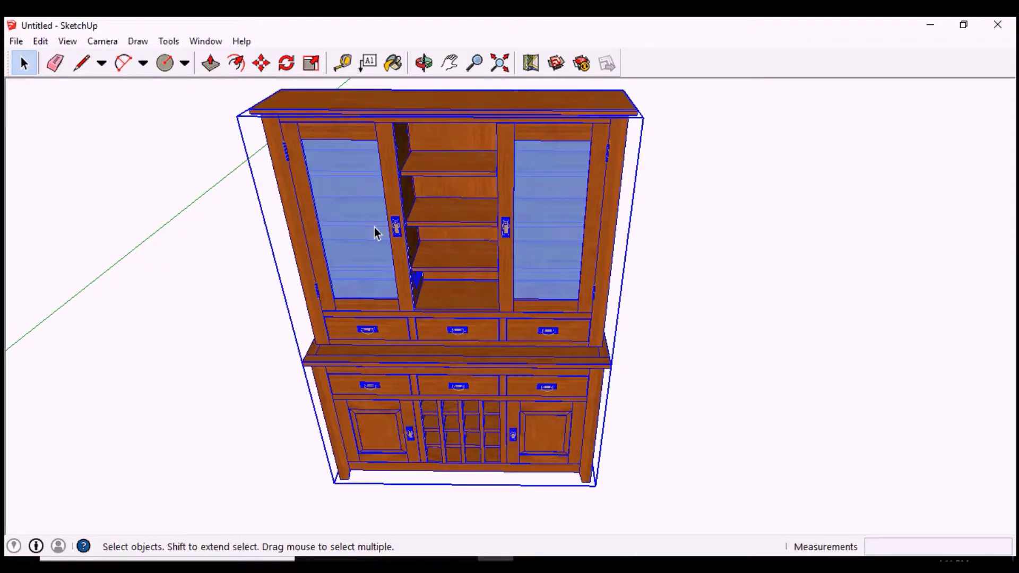
double_click(374, 259)
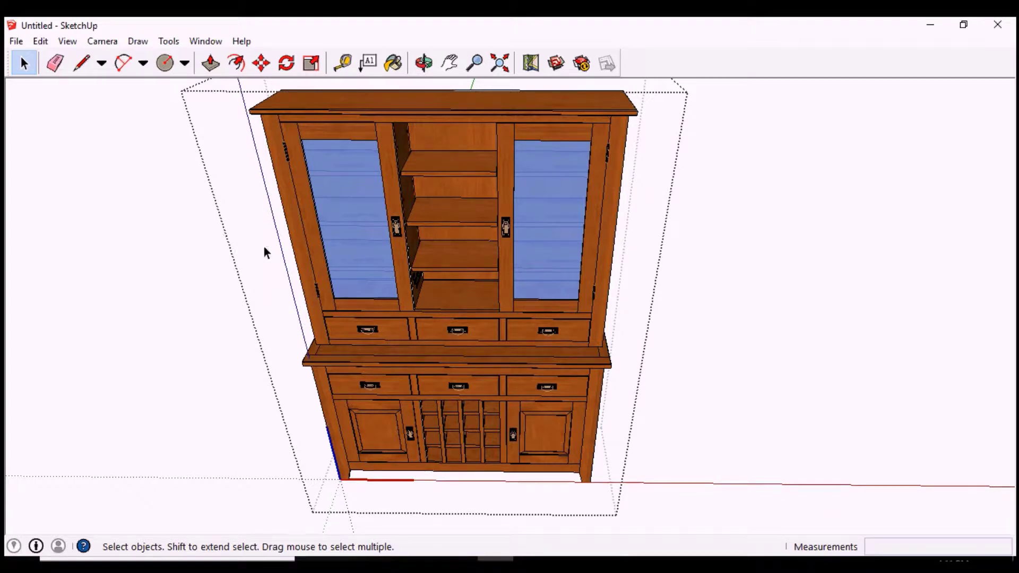
- Move the left drawer beneath the glass doors about 18 7/16" outward along the green axis
left_click(394, 331)
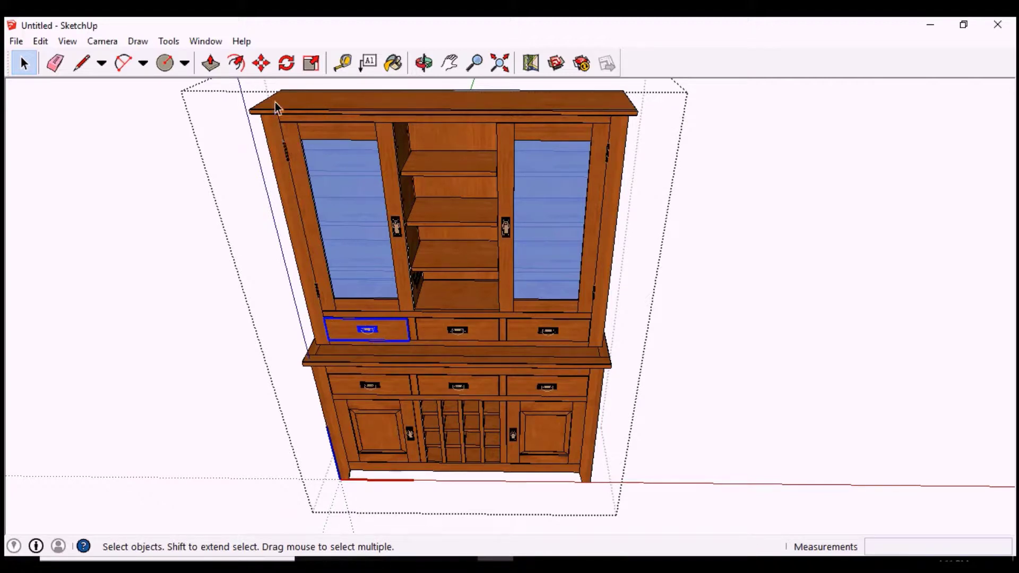
left_click(261, 63)
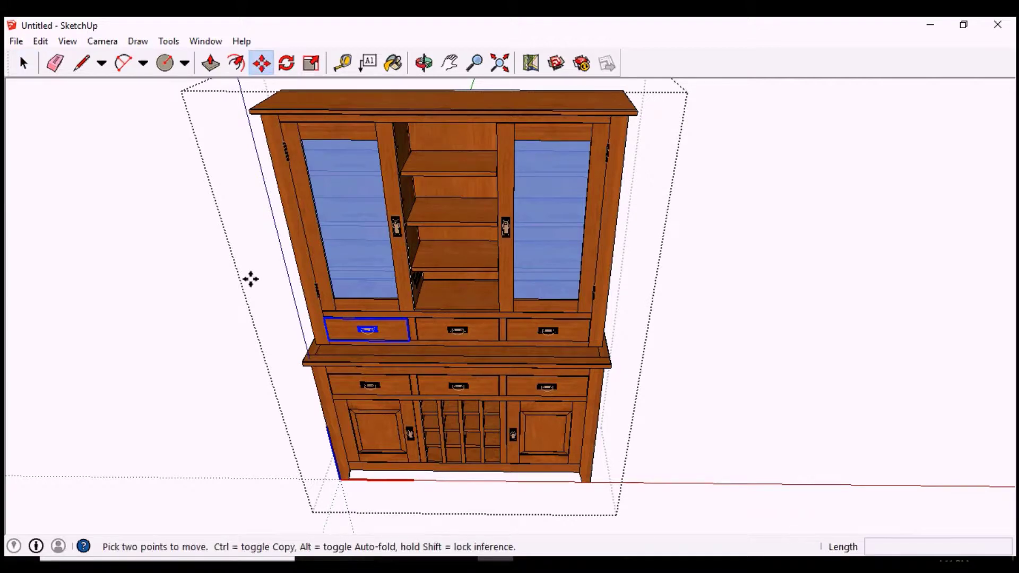
left_click(311, 347)
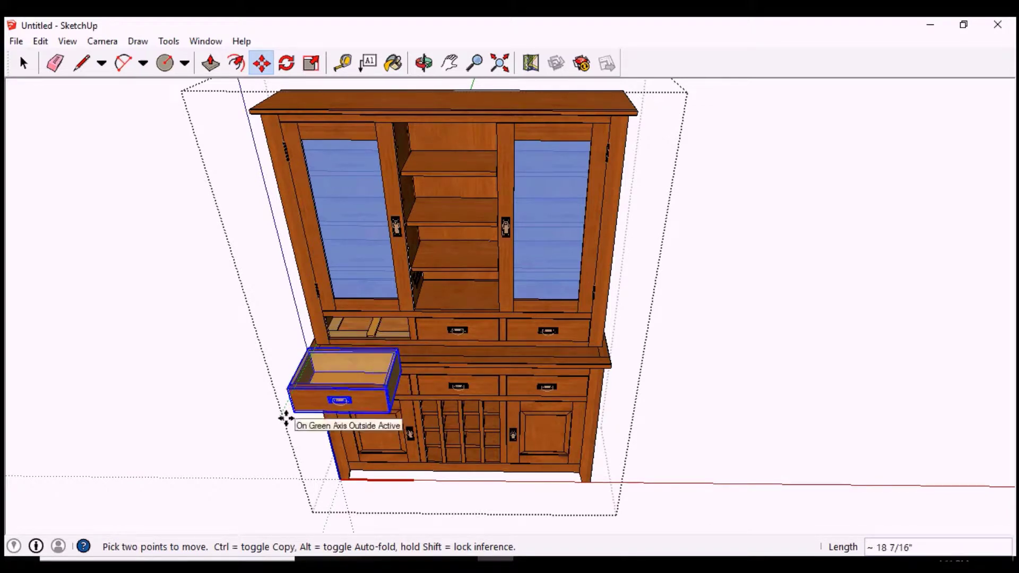
left_click(286, 419)
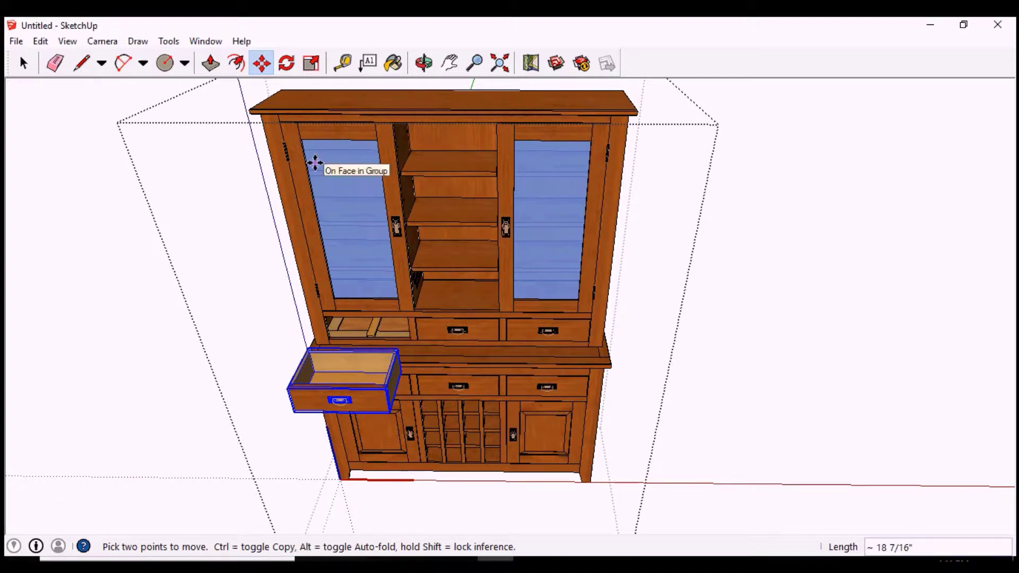
- Rotate the cabinet's right glass door open by 135 degrees about its outer hinge edge
left_click(23, 63)
left_click(24, 63)
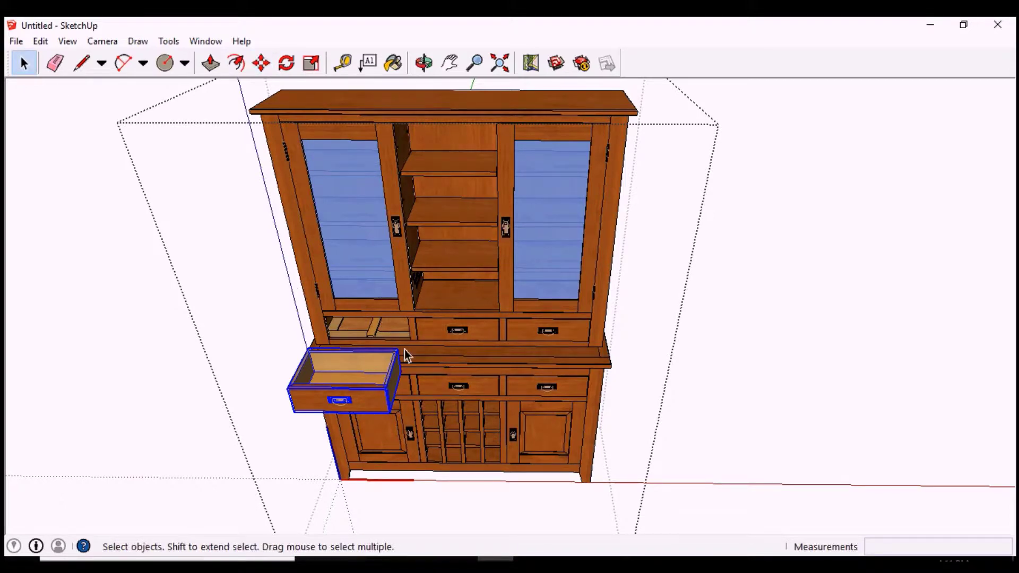
left_click(508, 189)
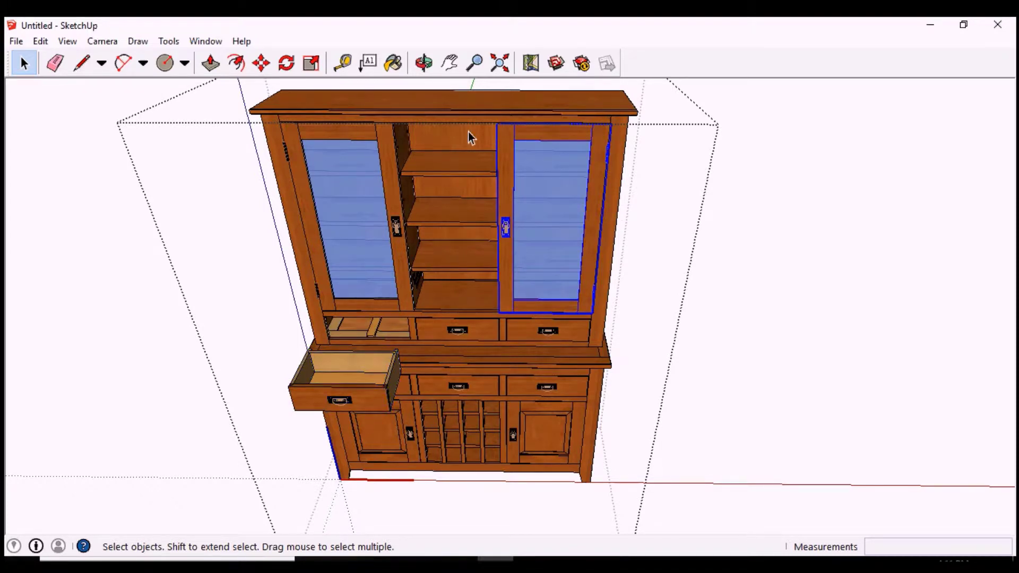
left_click(287, 63)
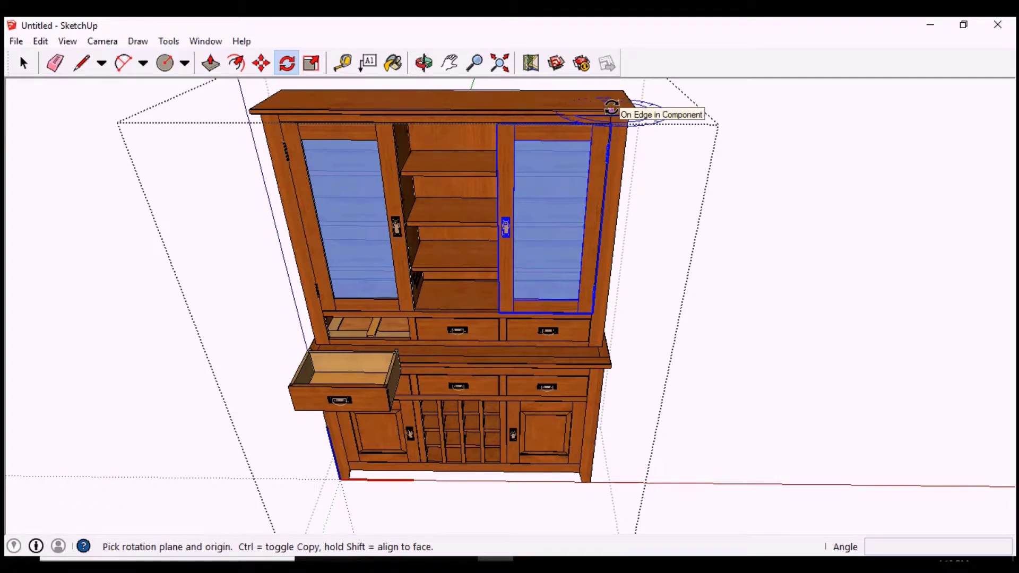
left_click(611, 110)
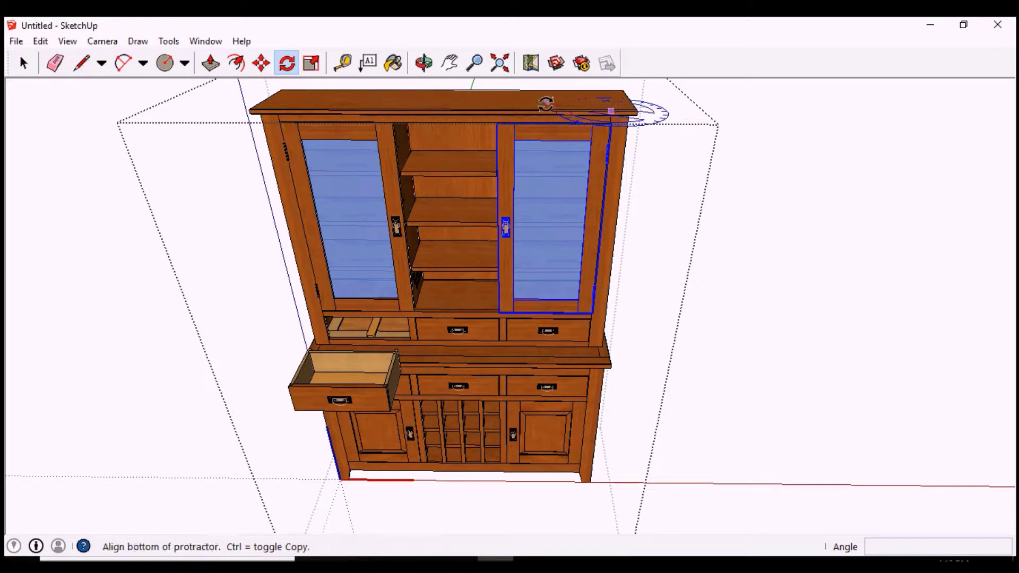
left_click(441, 110)
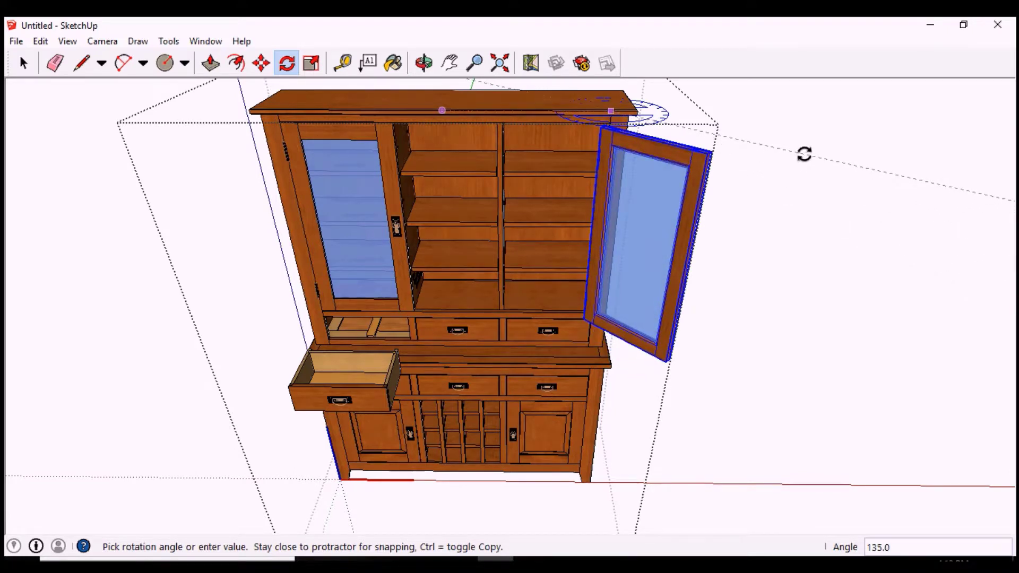
left_click(804, 154)
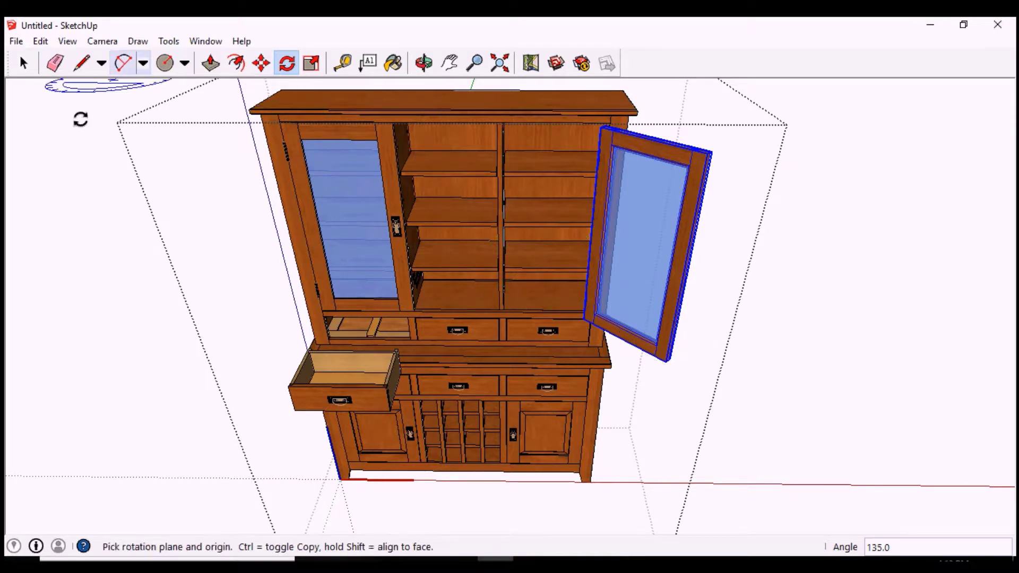
- Finish editing the cabinet component and deselect the rotated glass door
left_click(22, 64)
left_click(59, 320)
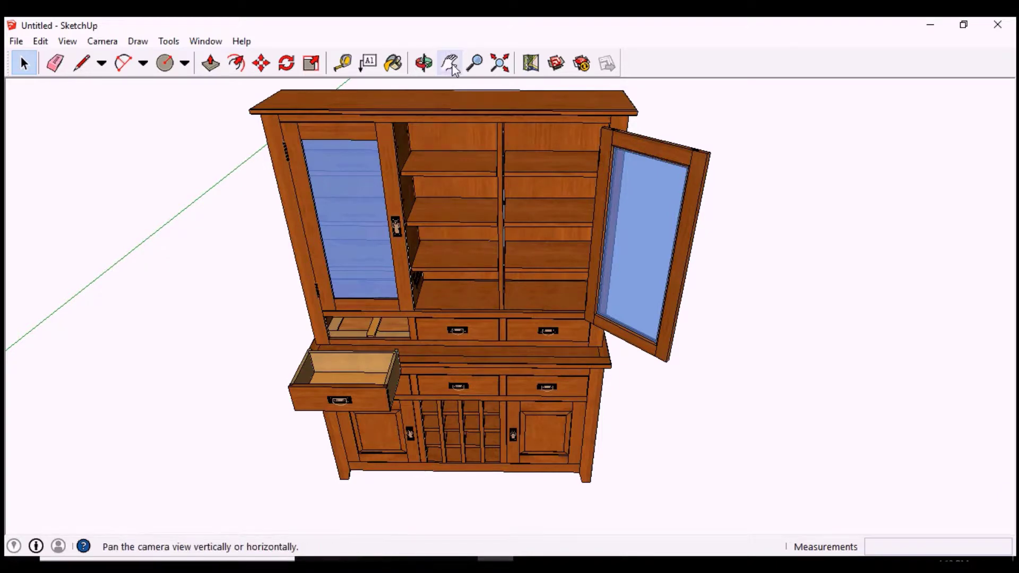
- Examine the pulled-out drawer's dovetail joints and the runner inside its empty opening, from the side and from above
left_click(475, 68)
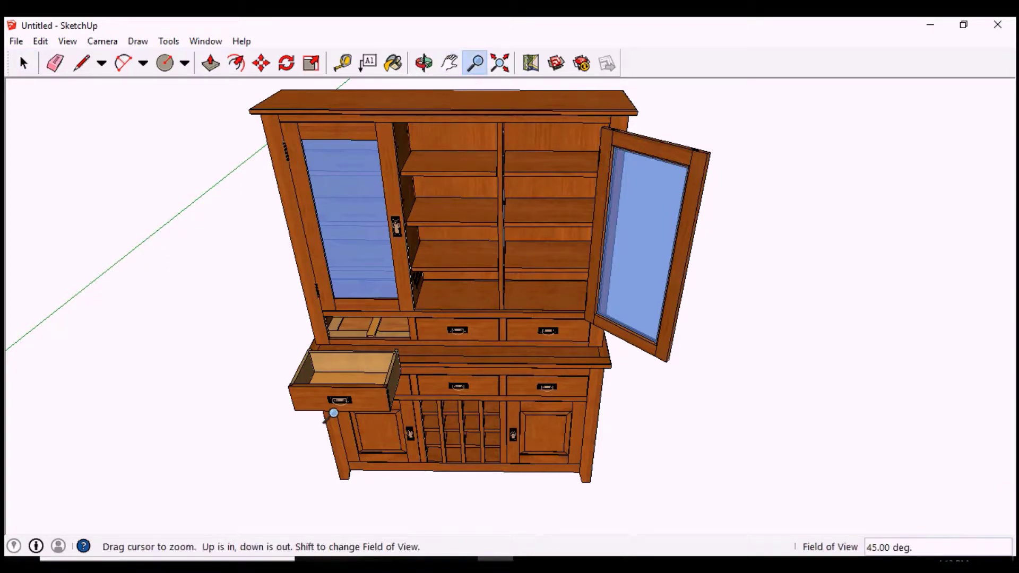
mouse_move(325, 411)
left_mouse_down()
mouse_move(370, 353)
mouse_move(369, 253)
left_mouse_up()
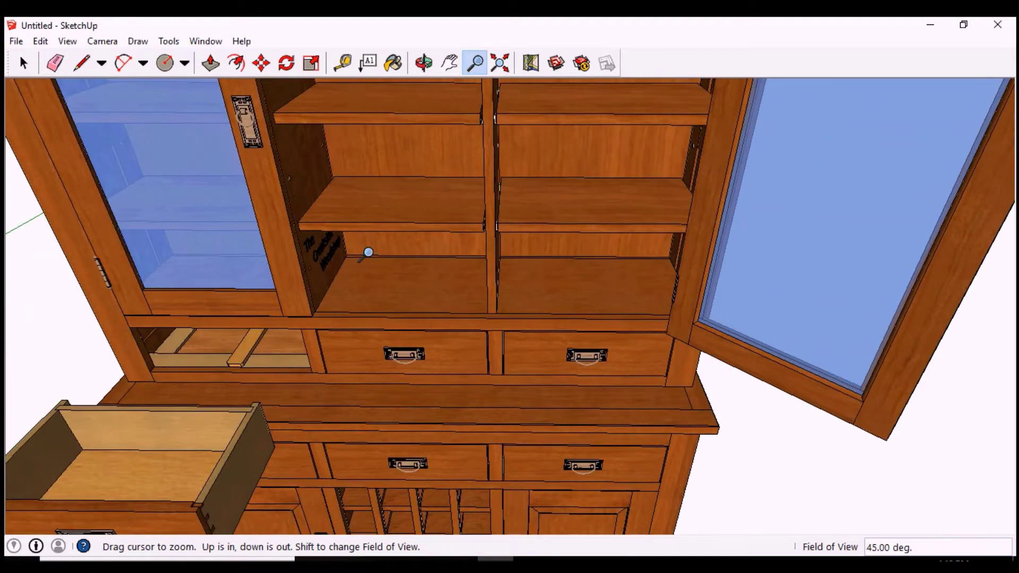
left_click(423, 63)
left_click_drag(220, 411, 498, 316)
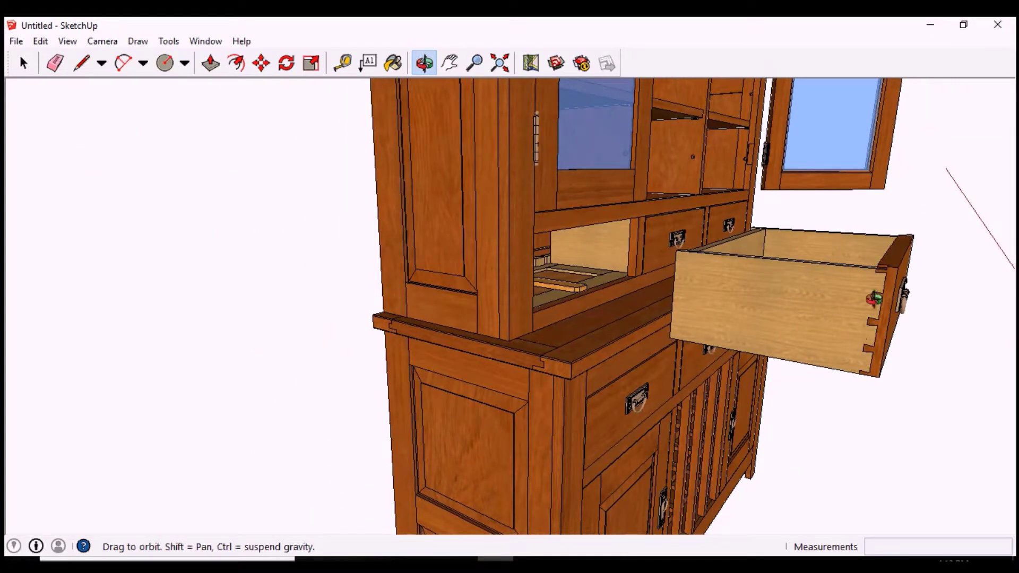
left_click(453, 64)
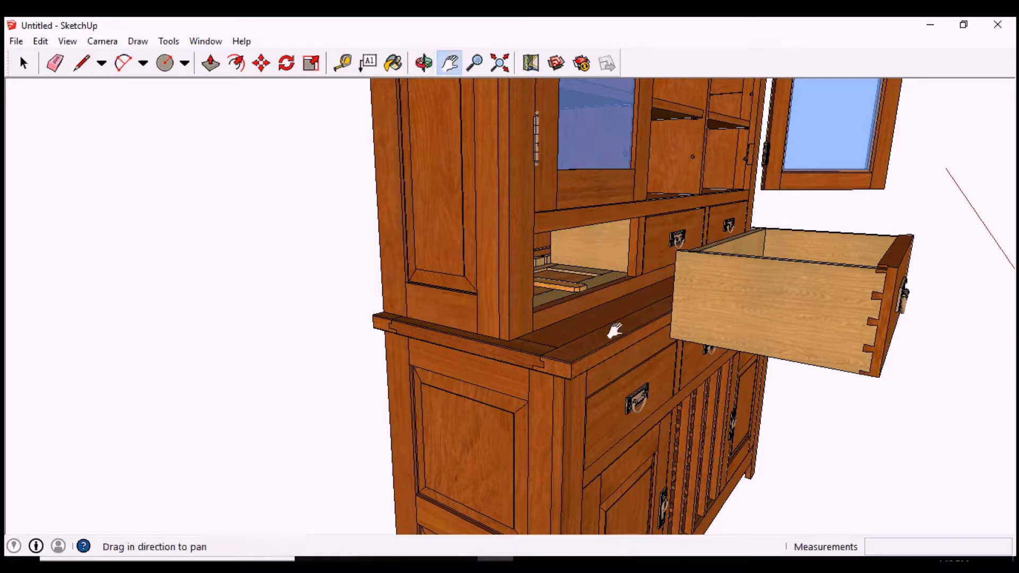
left_click_drag(614, 325, 400, 336)
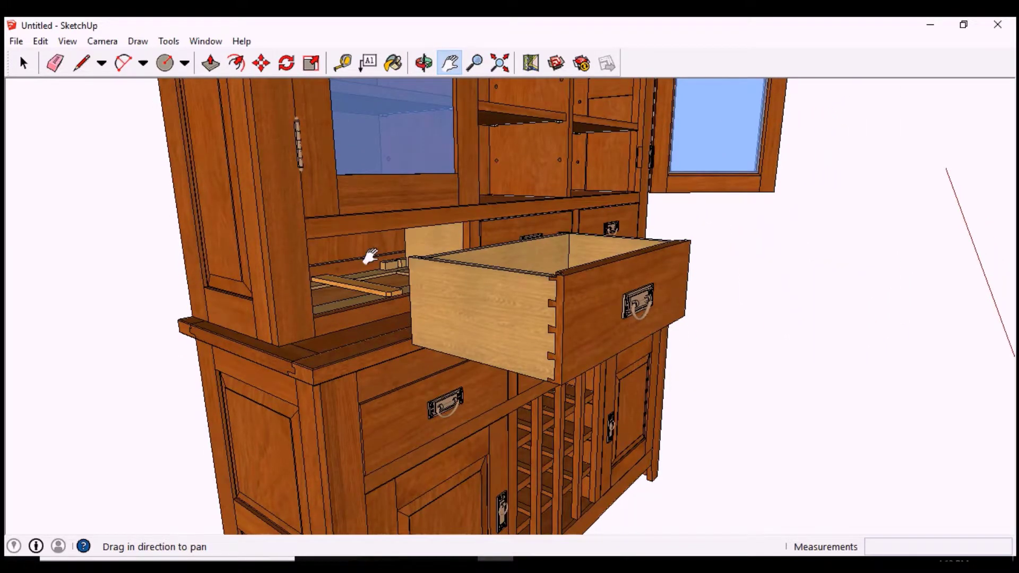
left_click(475, 62)
left_click_drag(370, 469, 377, 350)
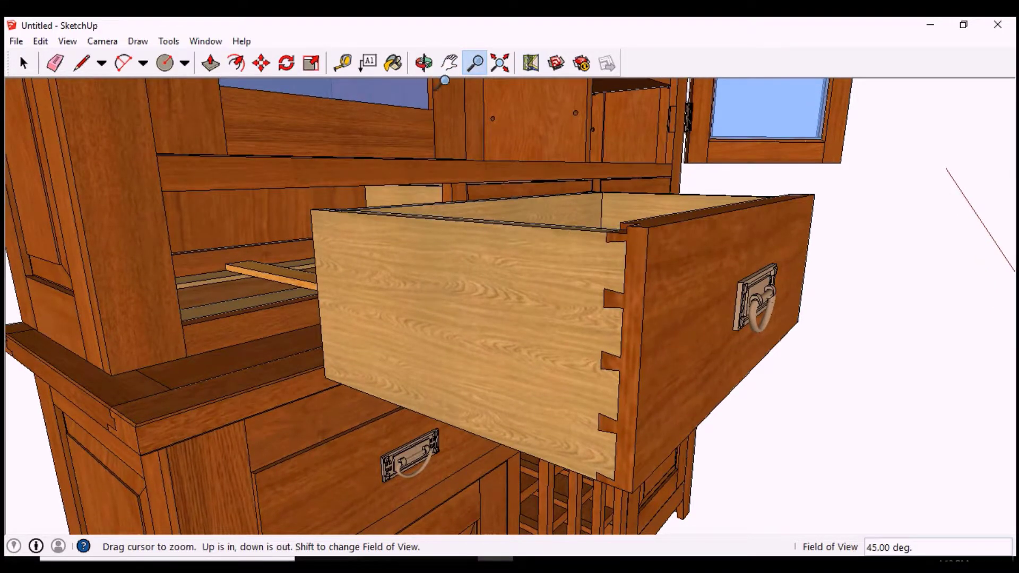
left_click(450, 63)
mouse_move(302, 311)
left_mouse_down()
mouse_move(344, 349)
mouse_move(398, 348)
mouse_move(457, 320)
mouse_move(468, 239)
mouse_move(454, 163)
mouse_move(428, 220)
mouse_move(431, 291)
mouse_move(484, 338)
left_mouse_up()
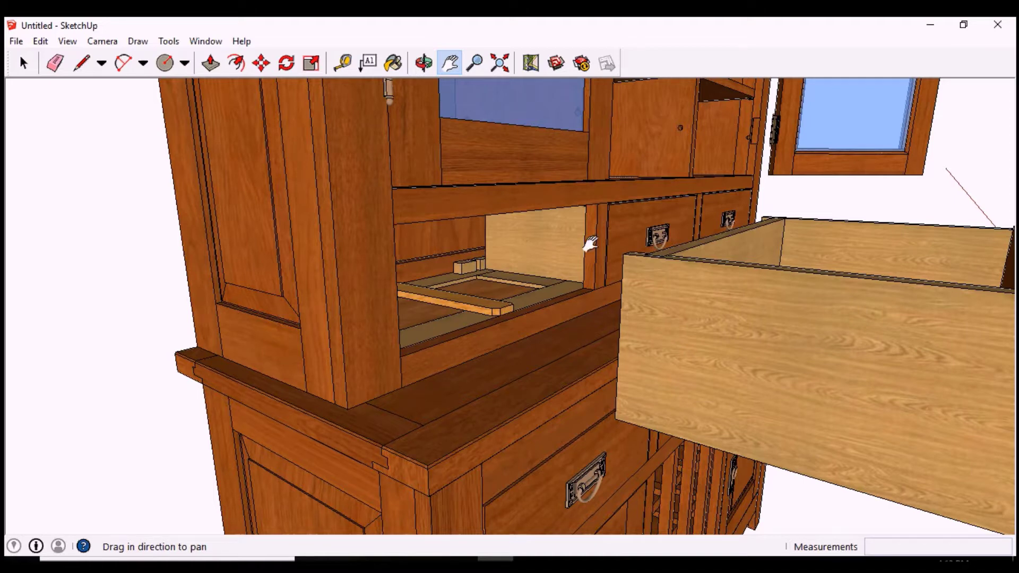
left_click(425, 65)
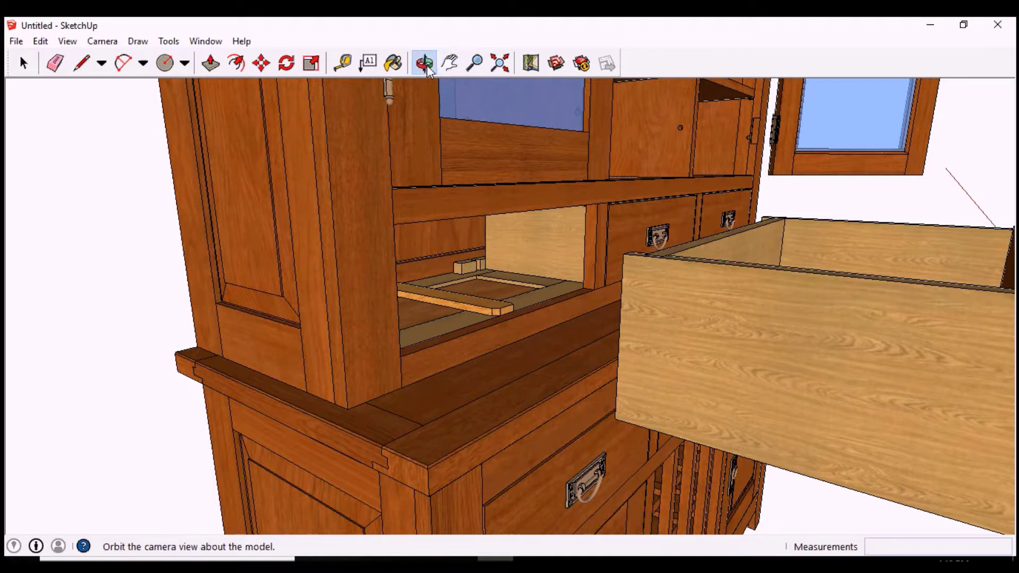
left_click_drag(530, 233, 316, 403)
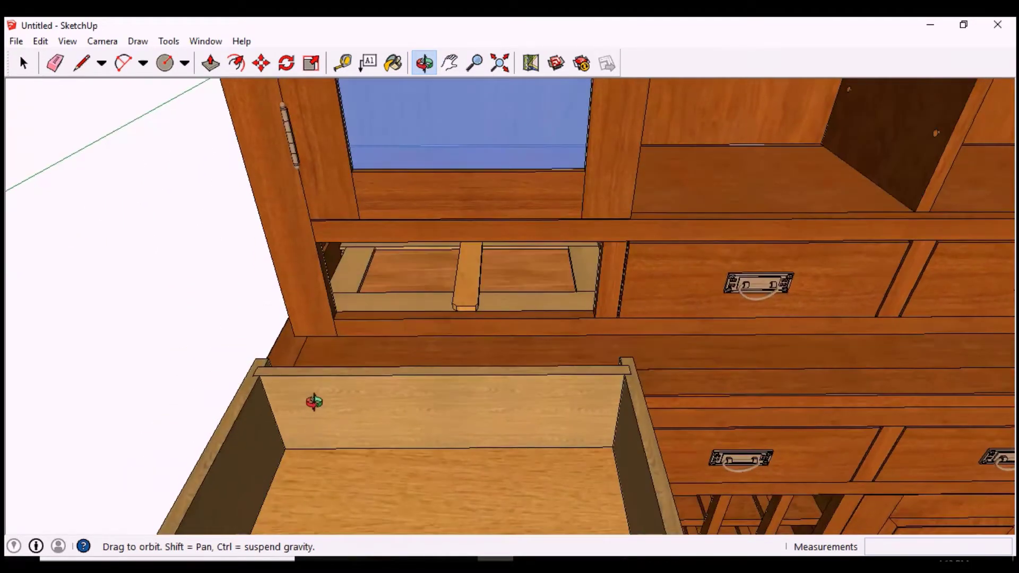
- Measure the length of the pulled-out drawer's left side along its top edge, from the back corner to the front
left_click(343, 64)
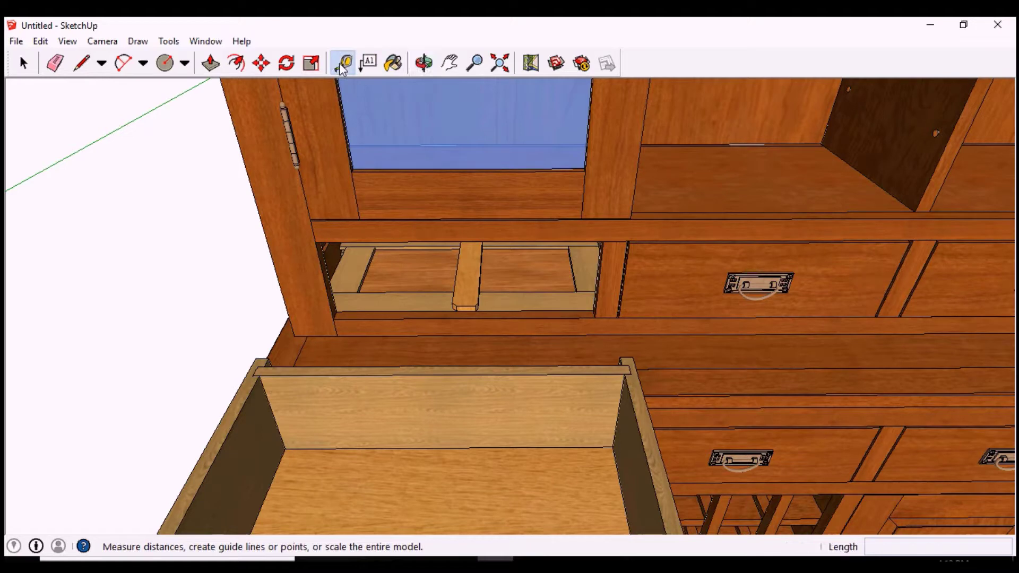
left_click(256, 358)
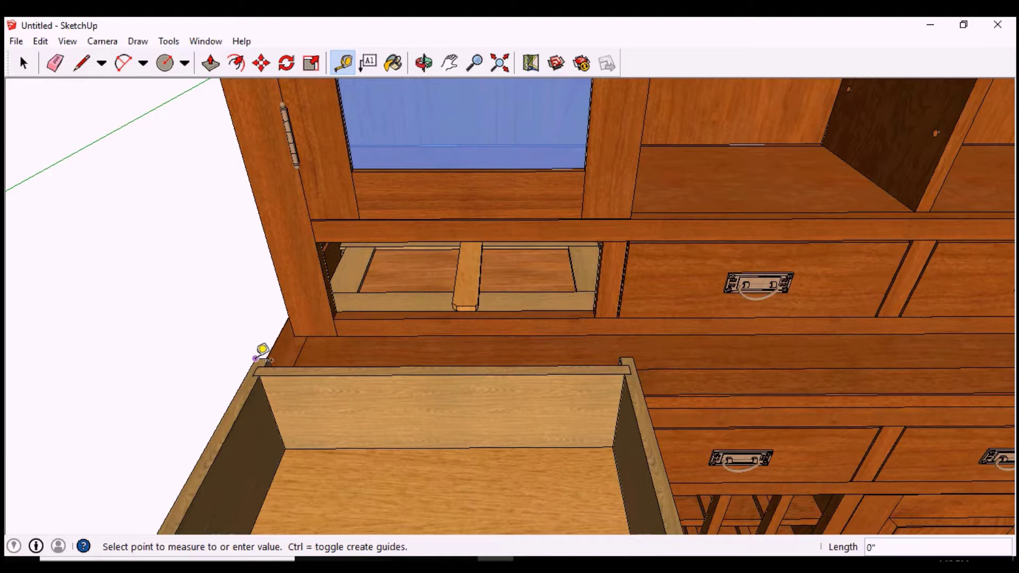
left_click(448, 63)
left_click_drag(435, 346, 453, 244)
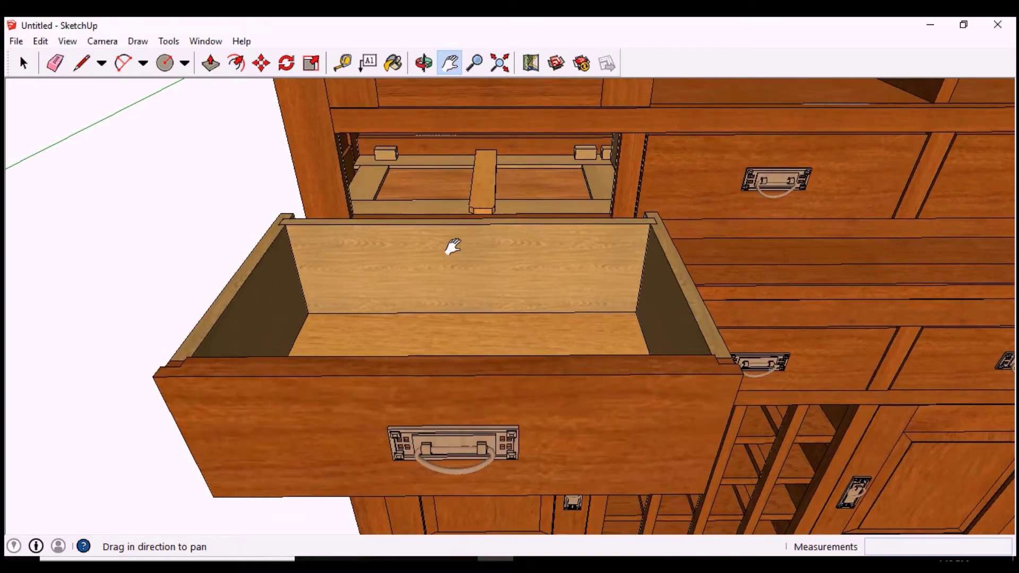
left_click(343, 62)
left_click(281, 213)
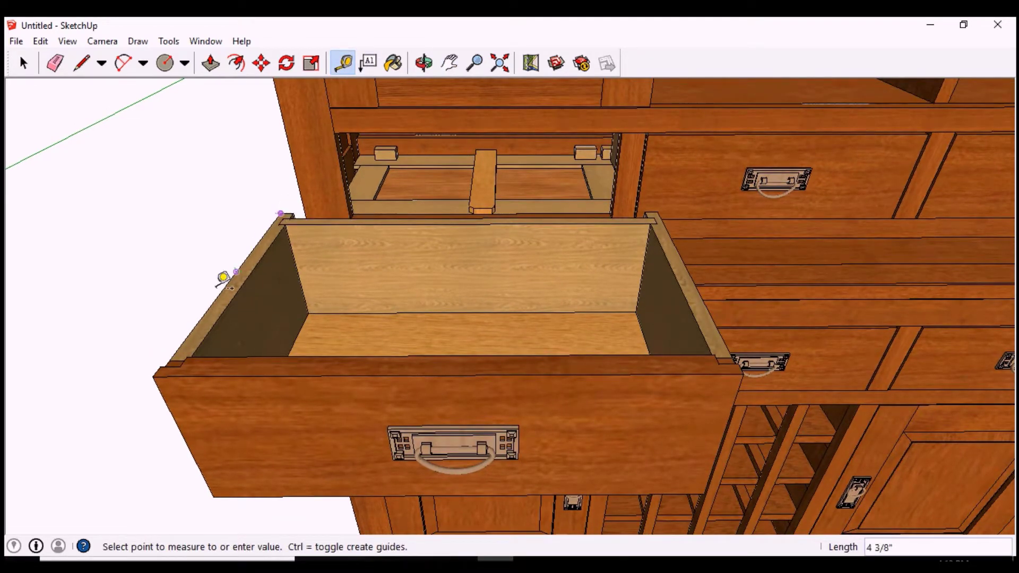
left_click(172, 359)
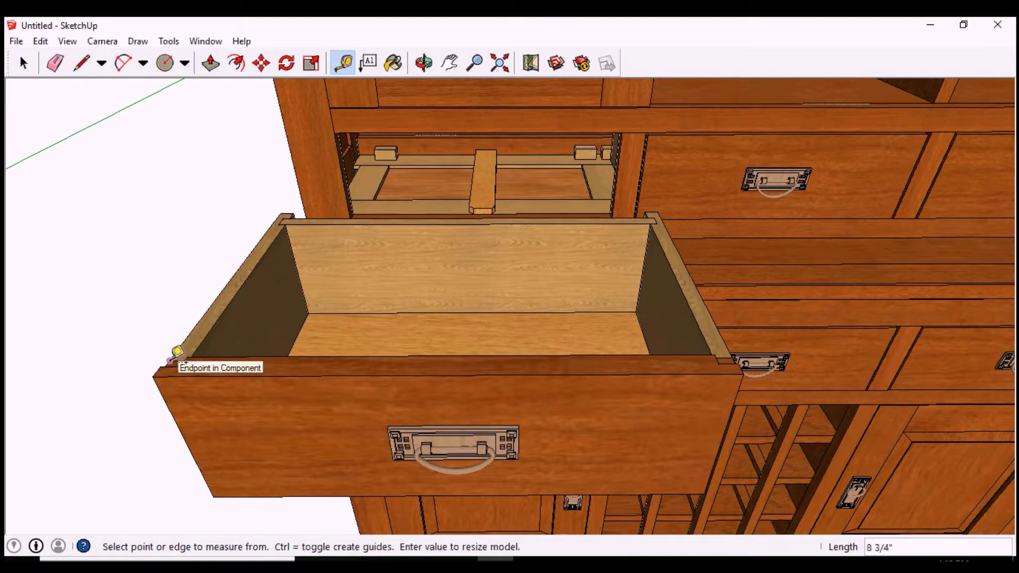
left_click(283, 217)
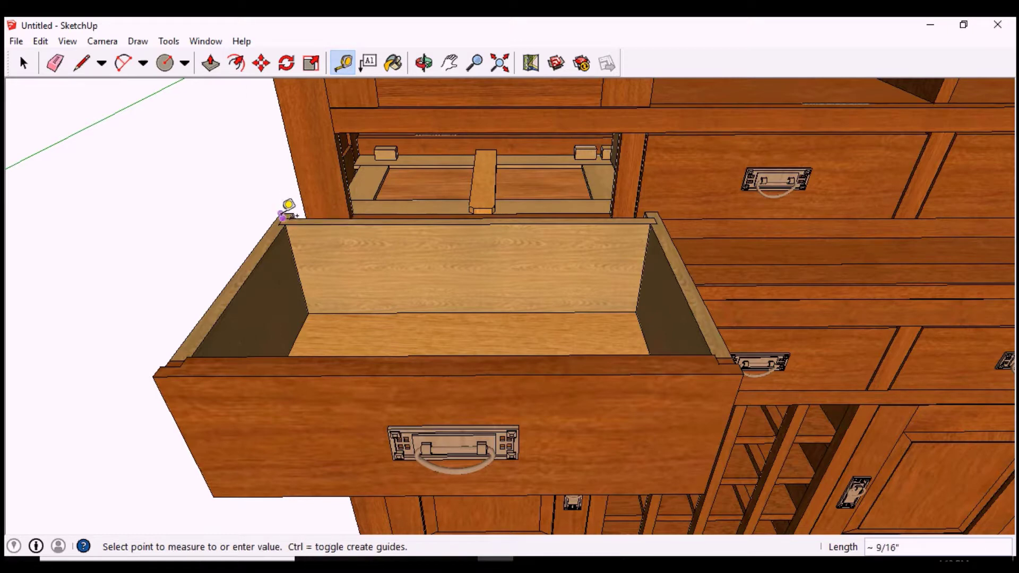
left_click(282, 218)
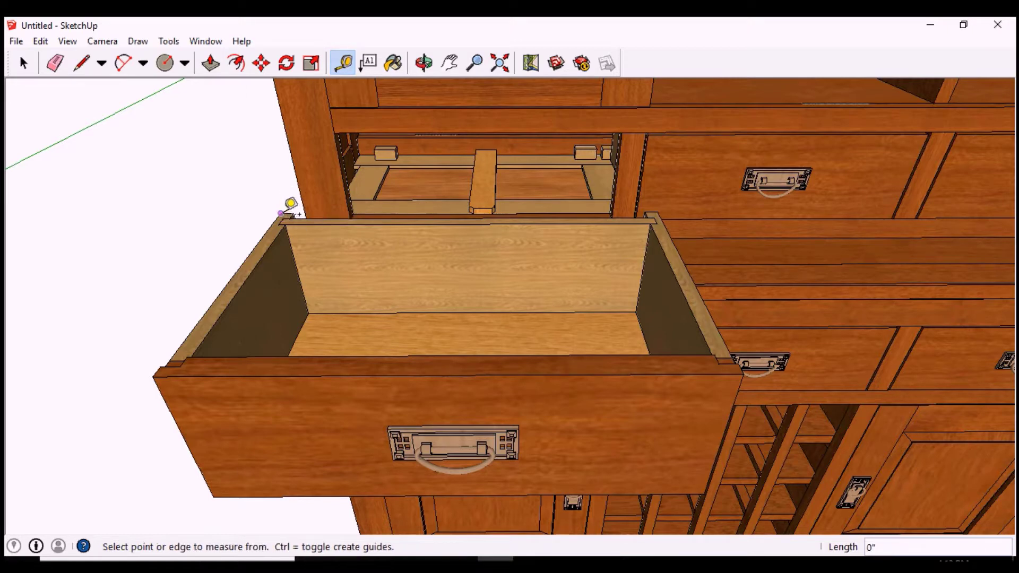
left_click(280, 213)
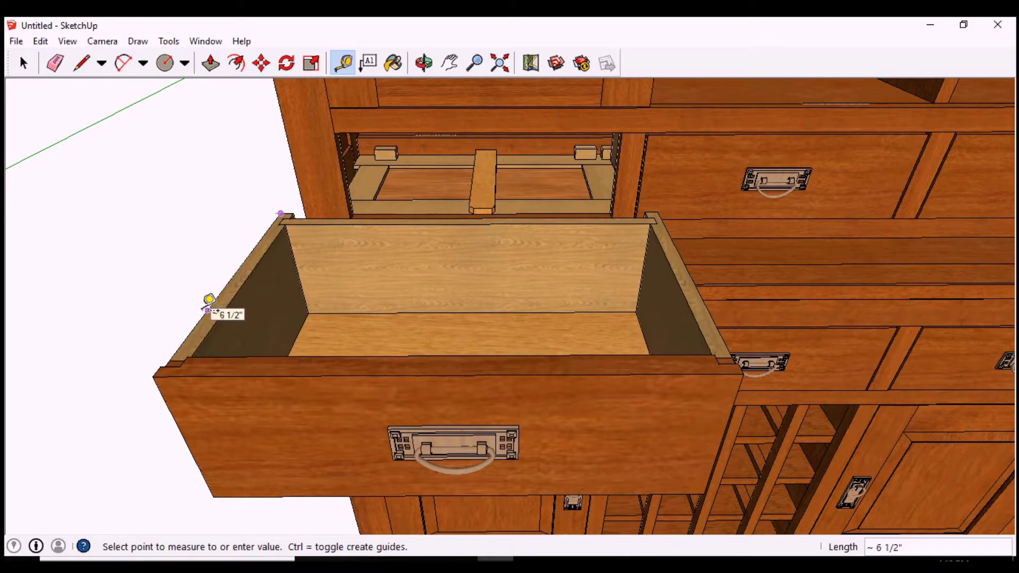
left_click(171, 361)
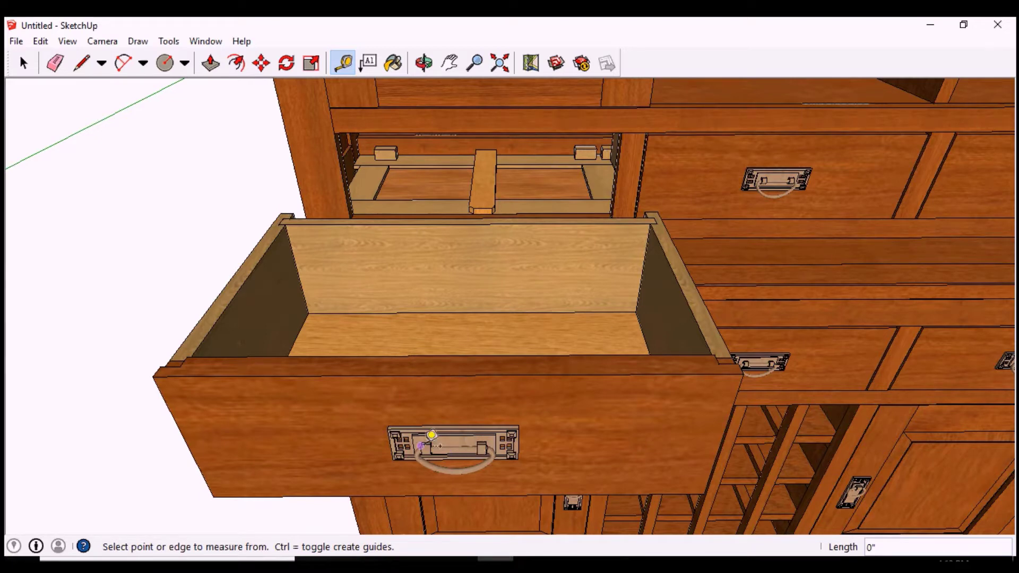
- Open the pulled-out drawer component inside the cabinet and delete the metal handle from its front
left_click(23, 64)
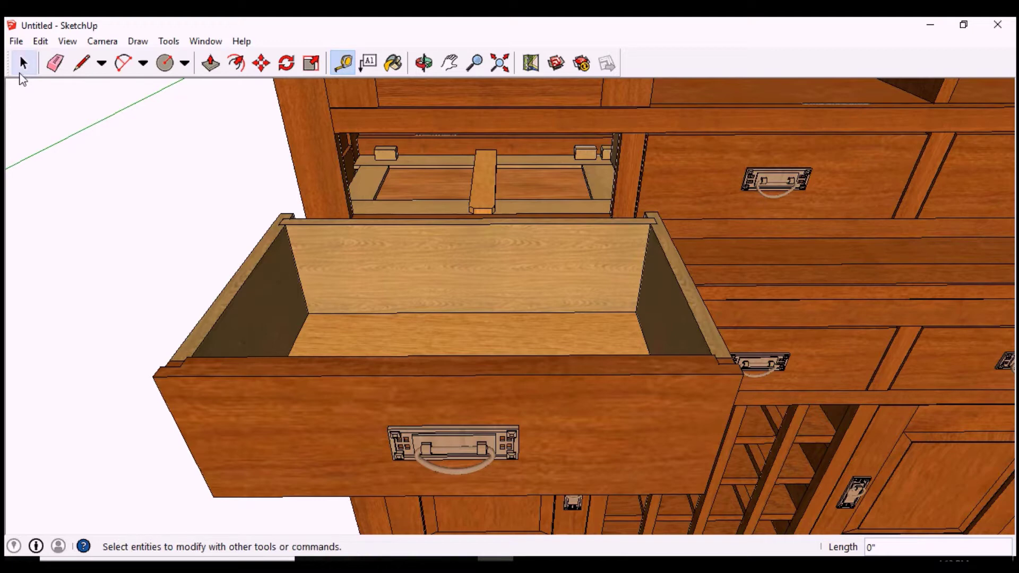
key("ctrl+a")
left_click(455, 447)
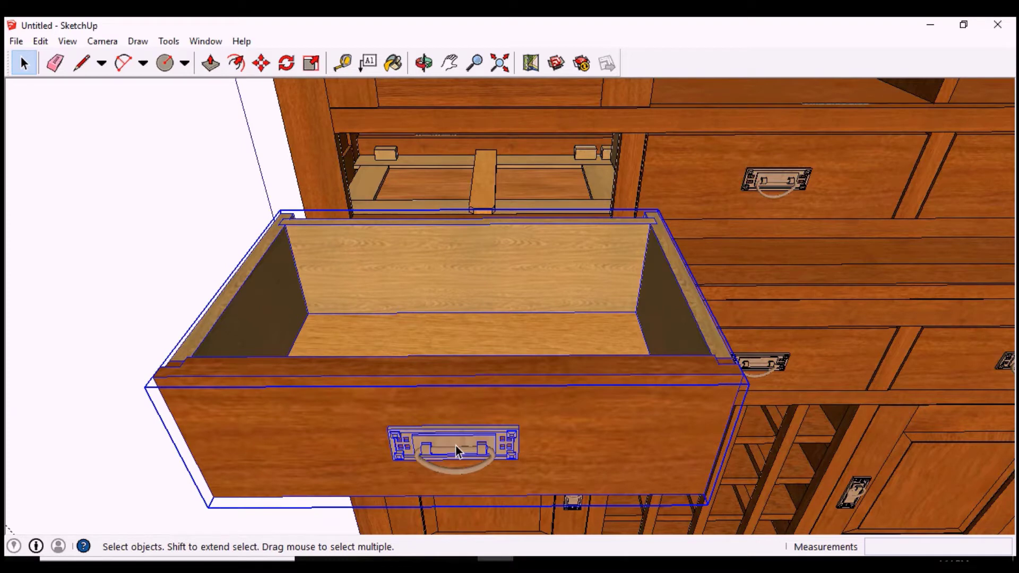
double_click(456, 445)
left_click(456, 446)
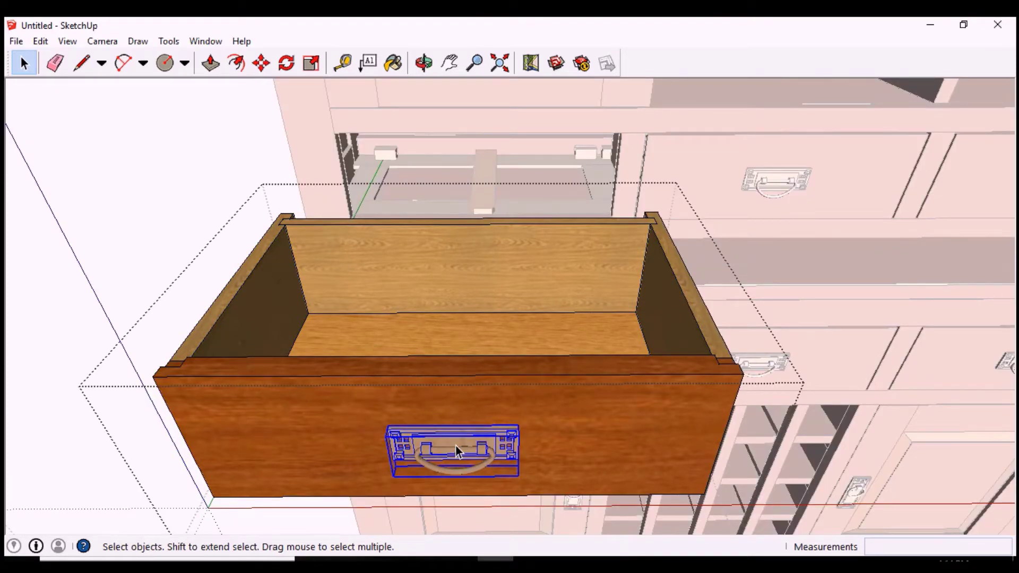
key("Delete")
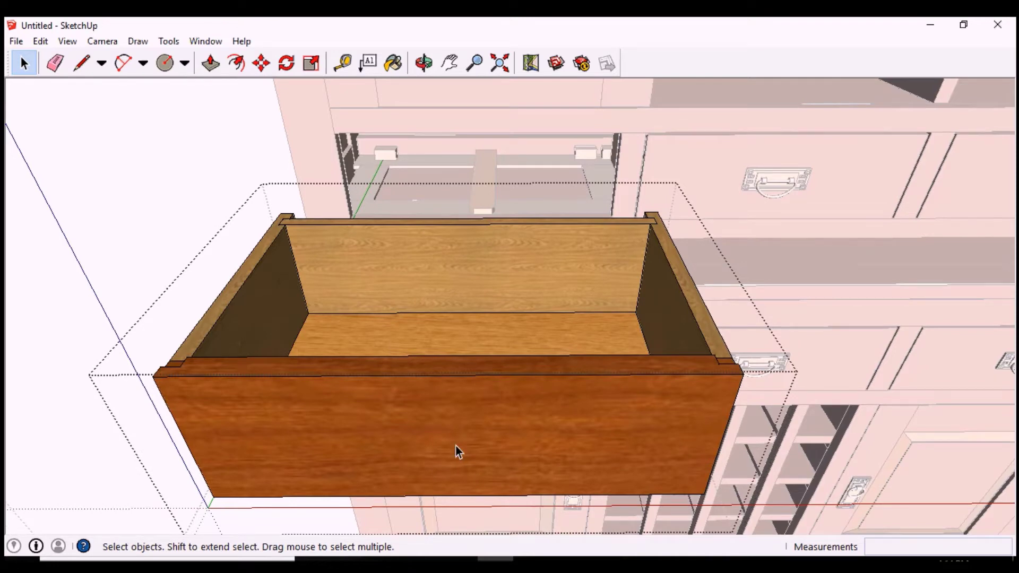
- Undo the deletion of the drawer handle and close the drawer component
left_click(41, 41)
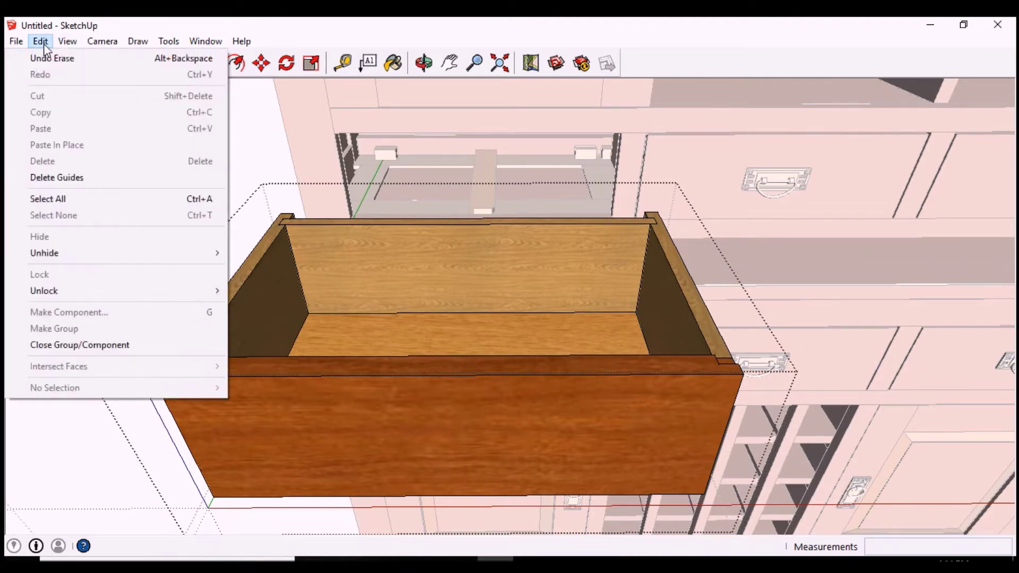
left_click(53, 59)
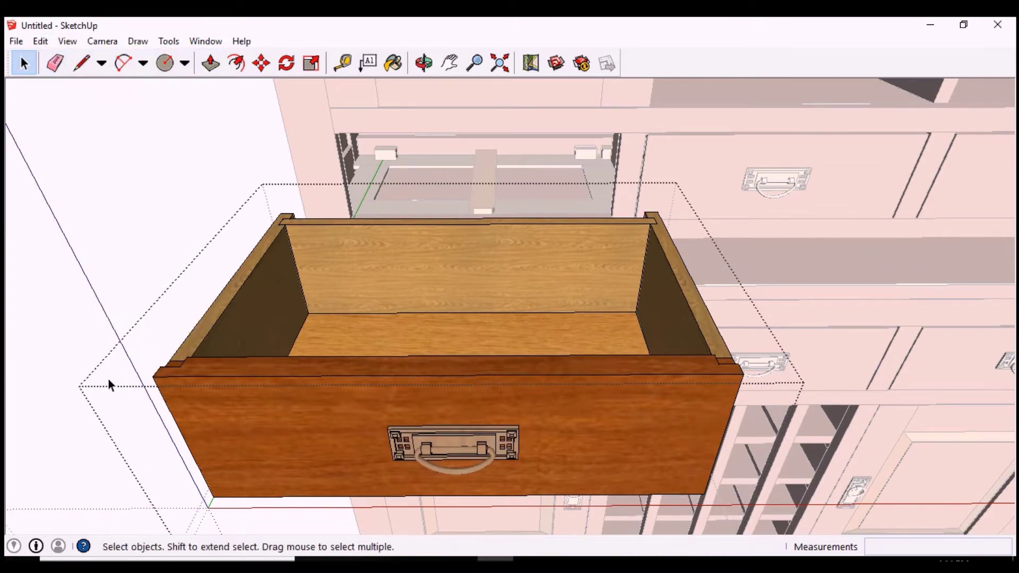
left_click(131, 215)
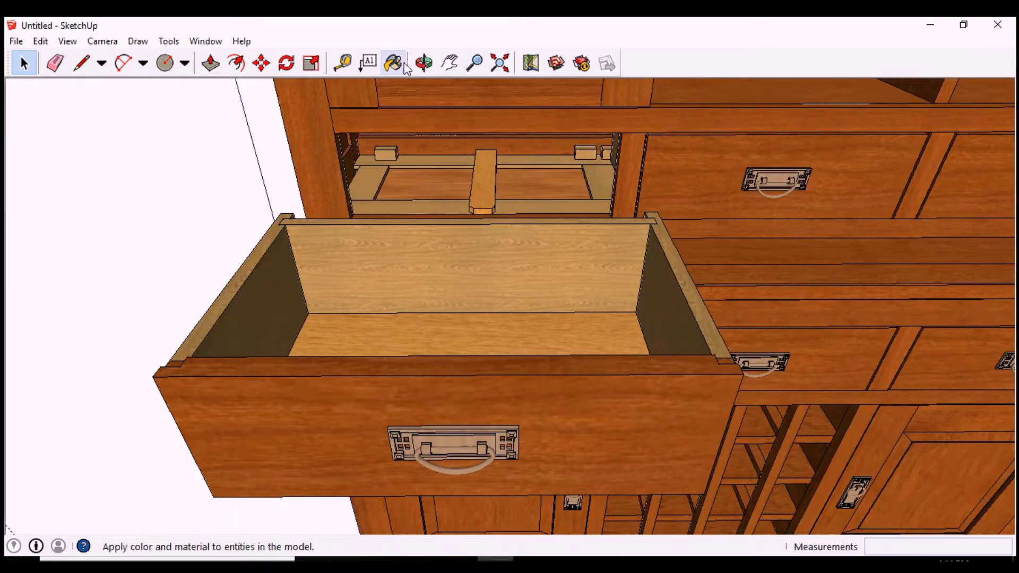
- Open the right-hand shelf set behind the opened door and move its lowest shelf sideways by about 1/8"
left_click(450, 63)
left_click_drag(871, 182, 430, 509)
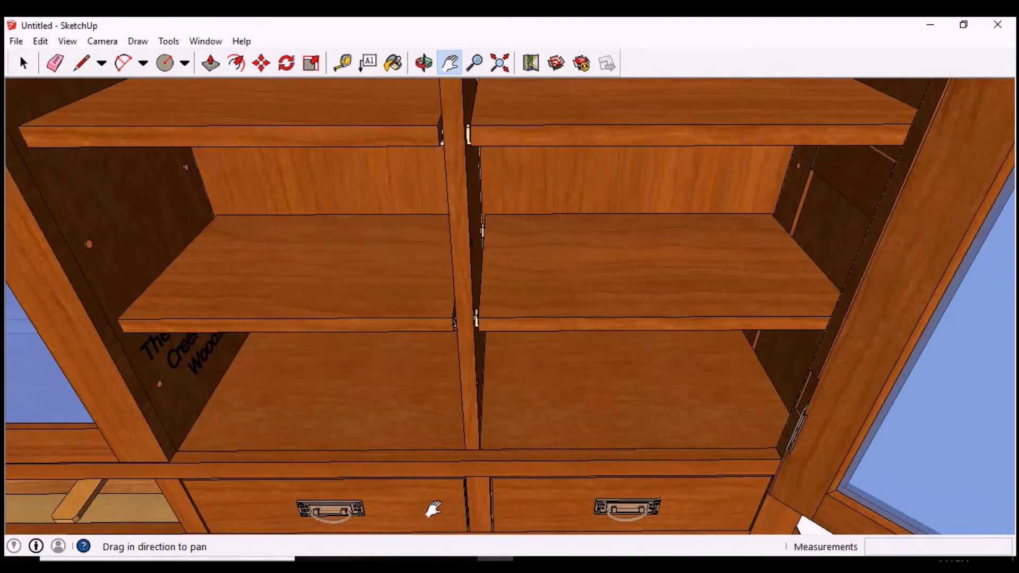
left_click(24, 63)
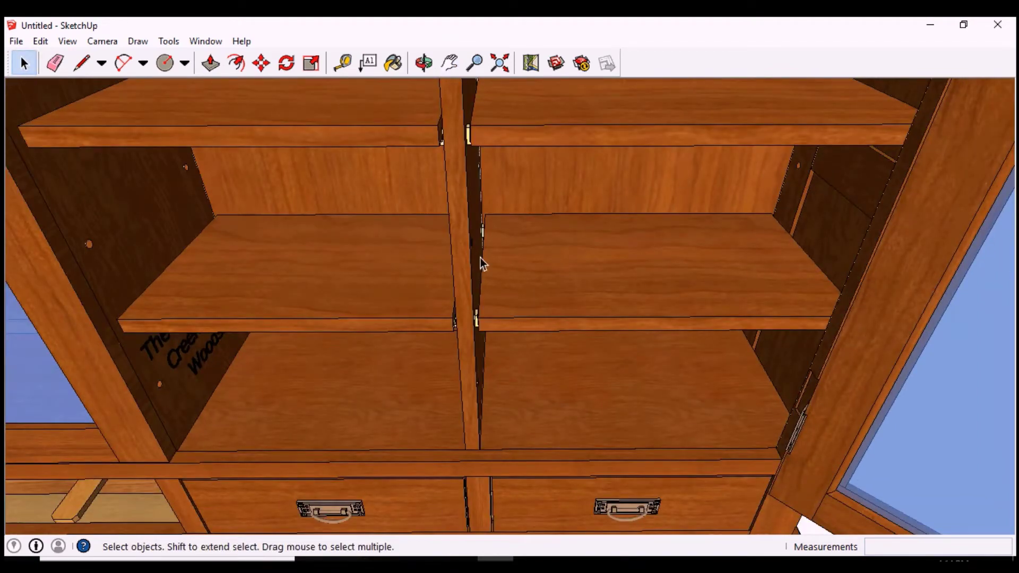
left_click(557, 275)
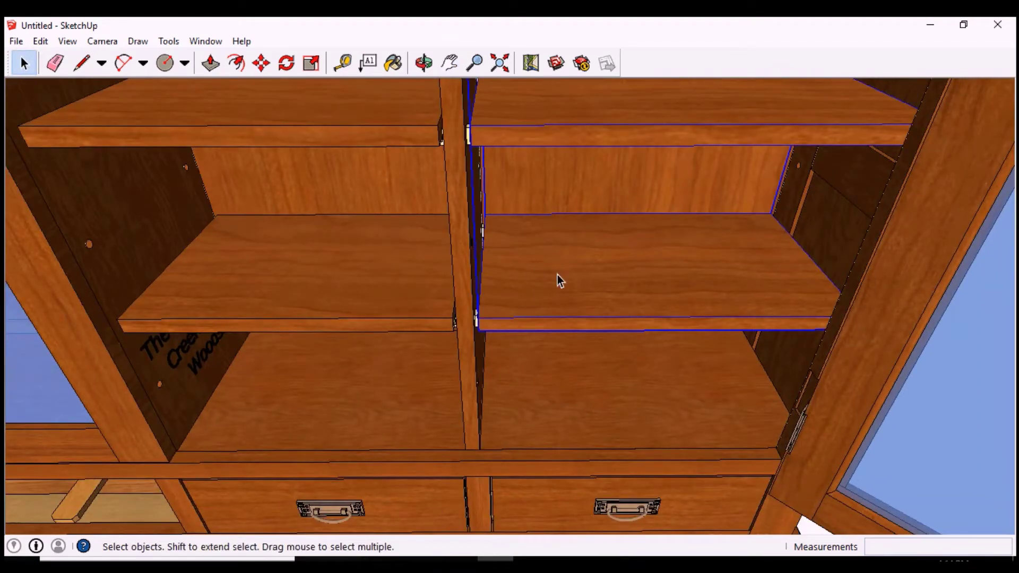
double_click(557, 275)
left_click(558, 274)
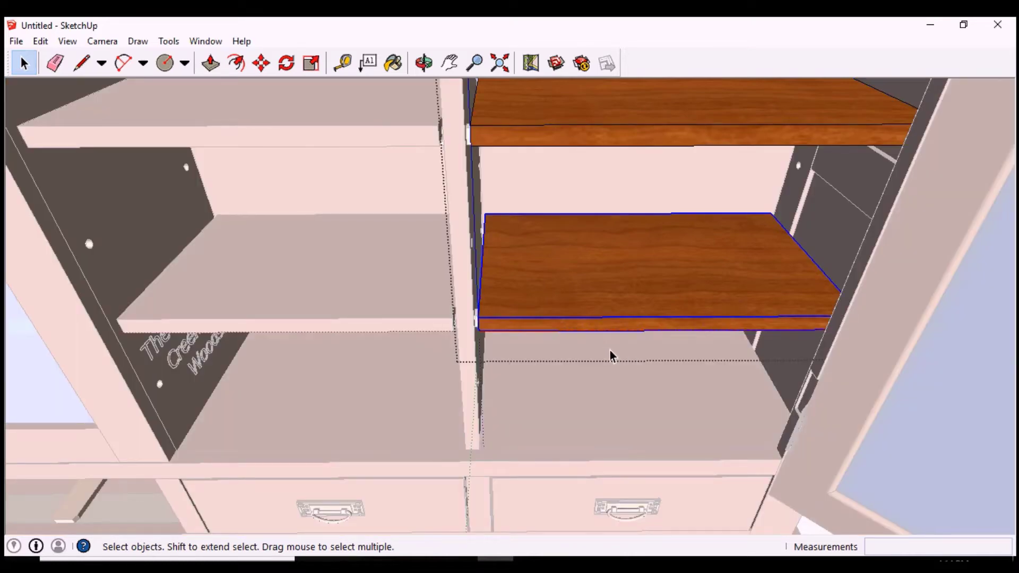
left_click(261, 63)
left_click(367, 229)
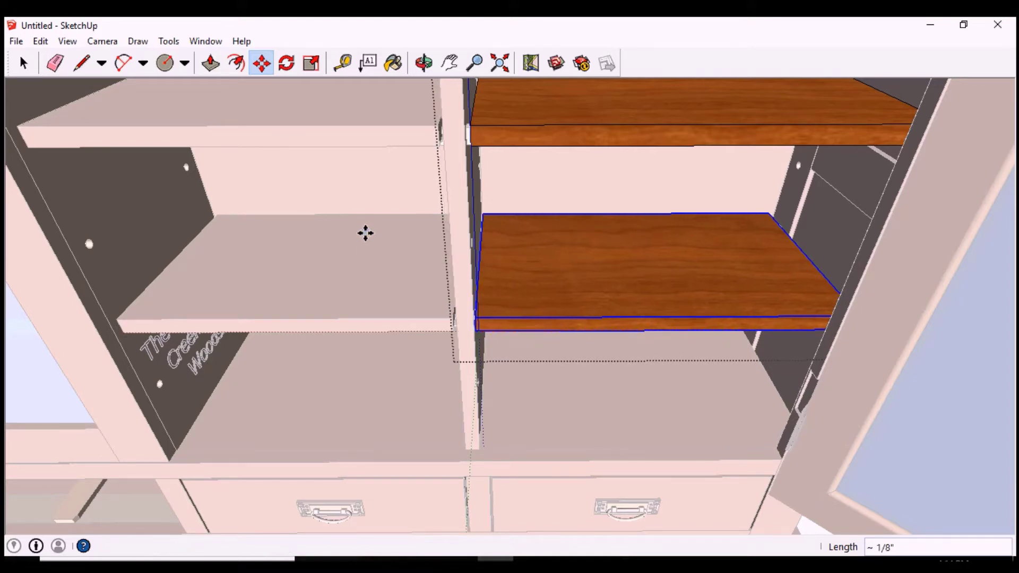
- Undo the last shelf move and close the open shelf set and cabinet components
left_click(38, 42)
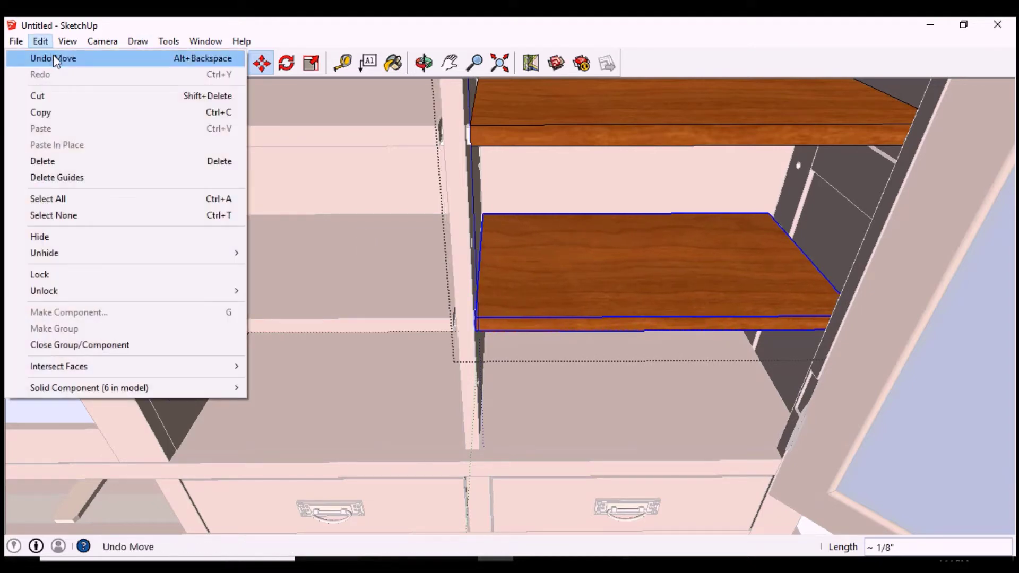
left_click(54, 59)
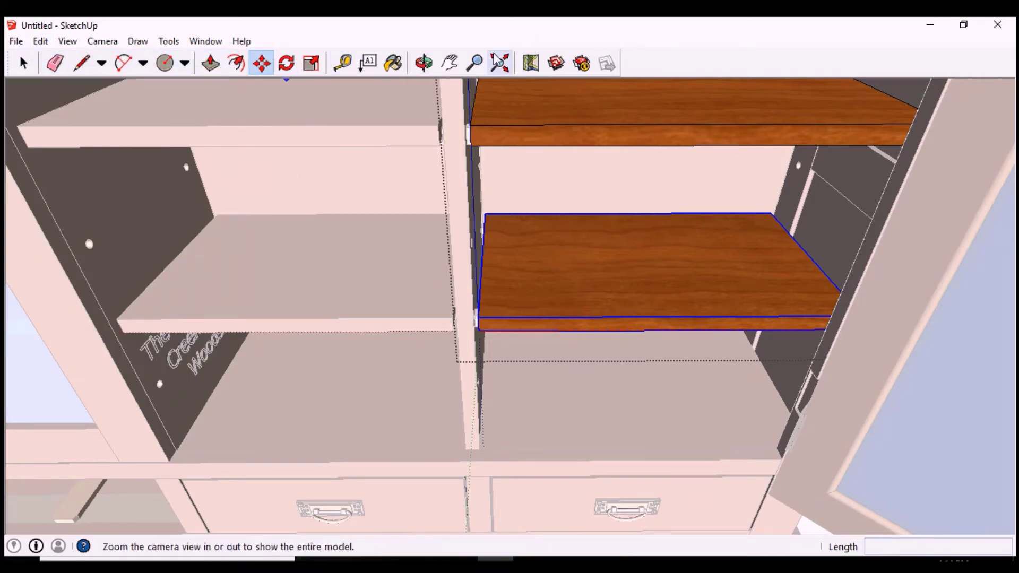
left_click(451, 62)
left_click_drag(313, 461, 293, 277)
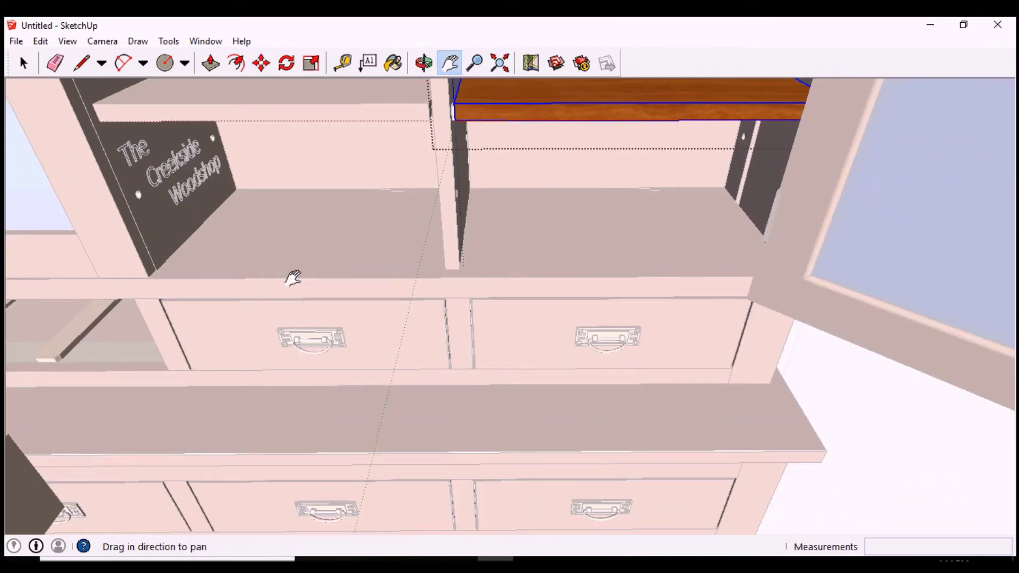
left_click(25, 63)
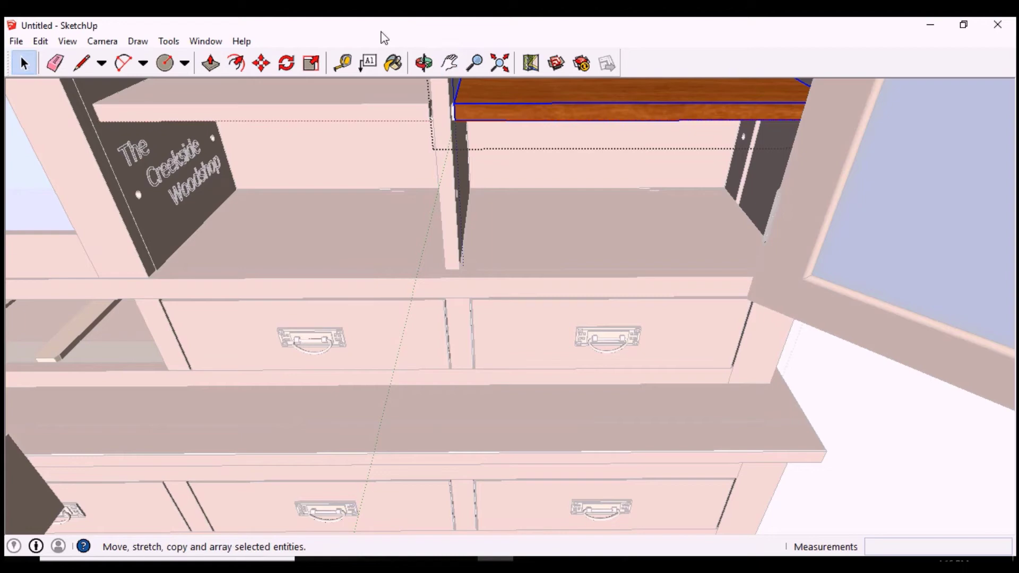
left_click(500, 64)
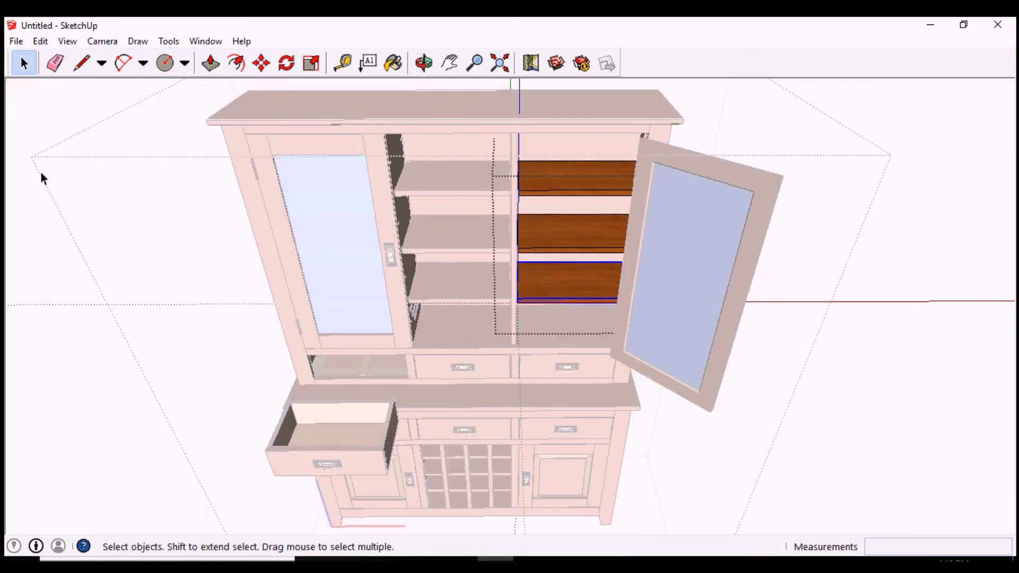
left_click(59, 303)
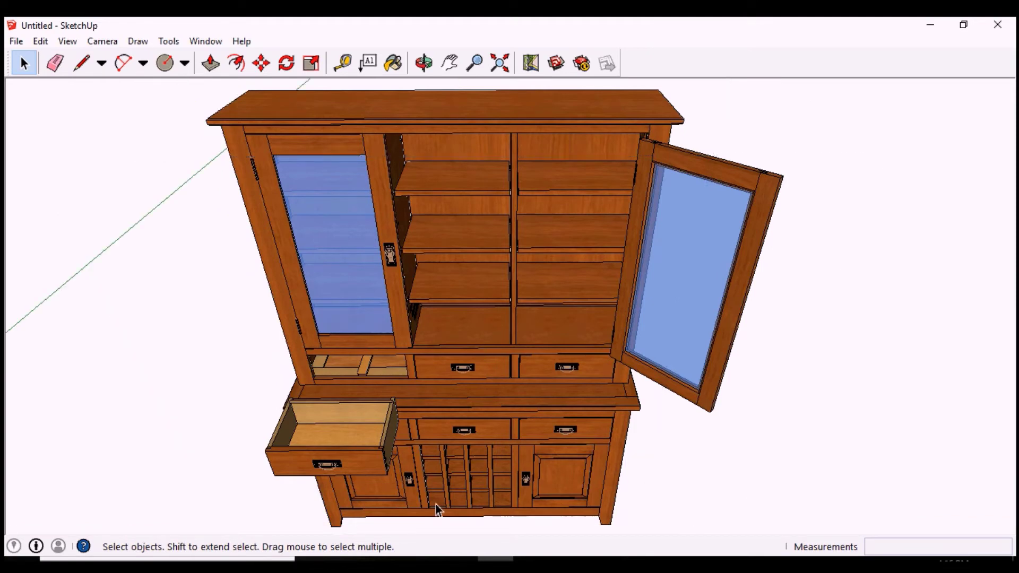
- Delete the entire china cabinet from the model
left_click(403, 279)
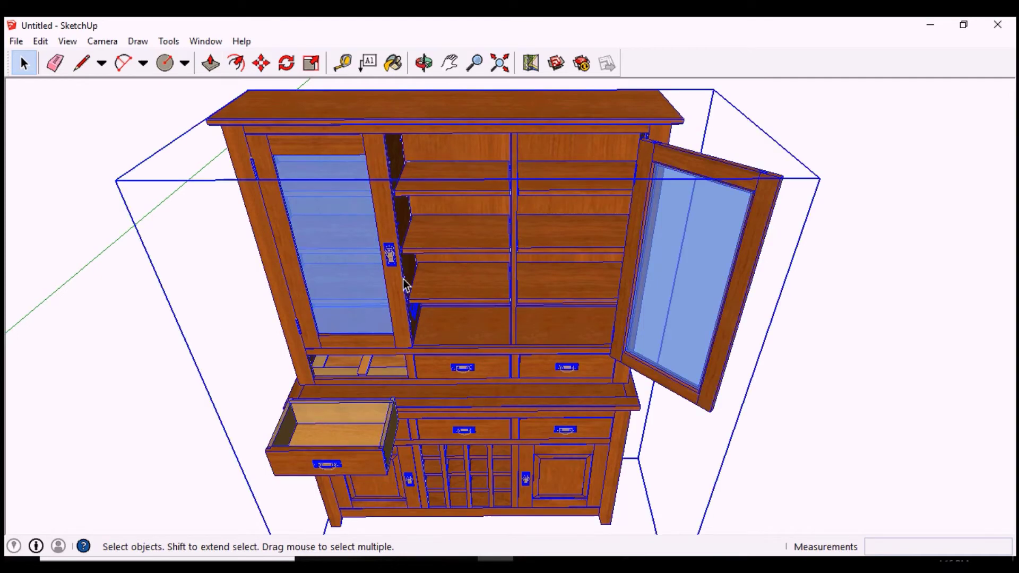
key("Delete")
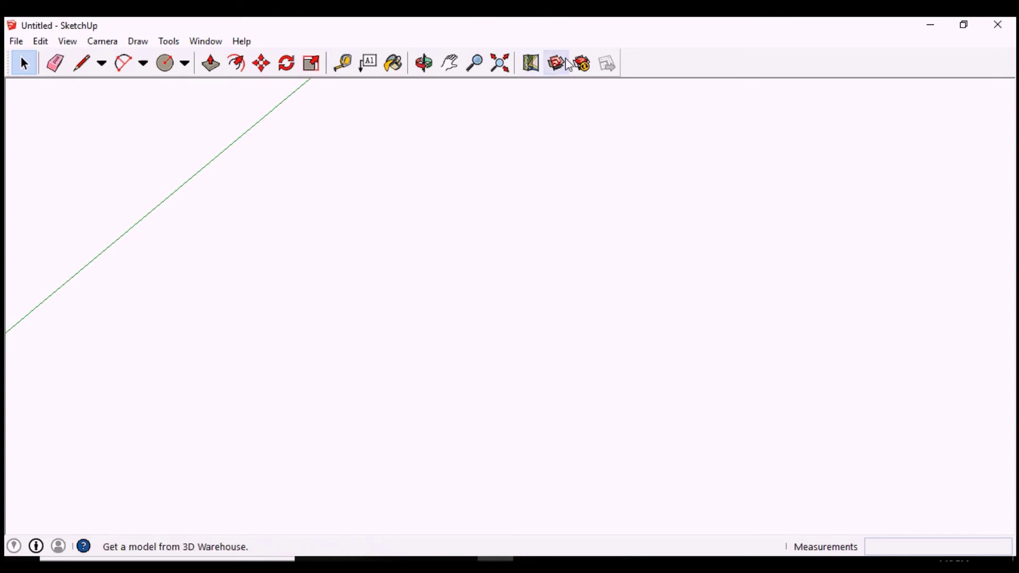
mouse_move(495, 560)
left_click(552, 534)
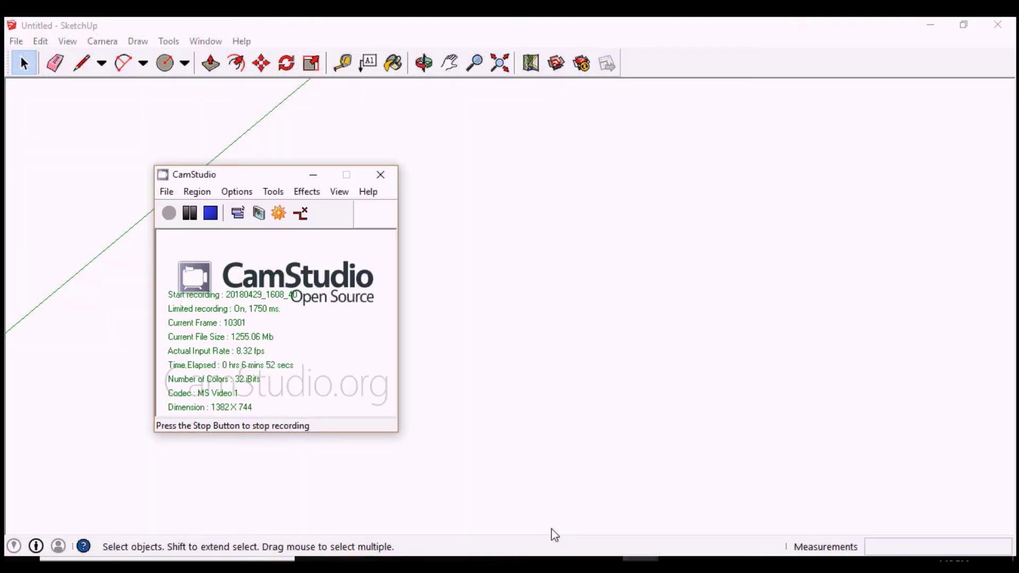